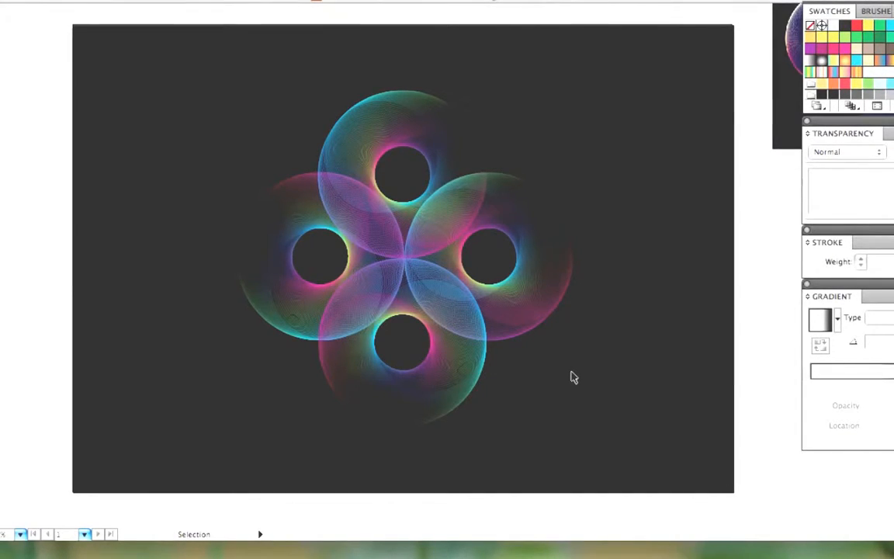
Step: Examine the finished four-ring blend artwork and the reference image beside its artboard
key(space)
drag(714, 240, 498, 326)
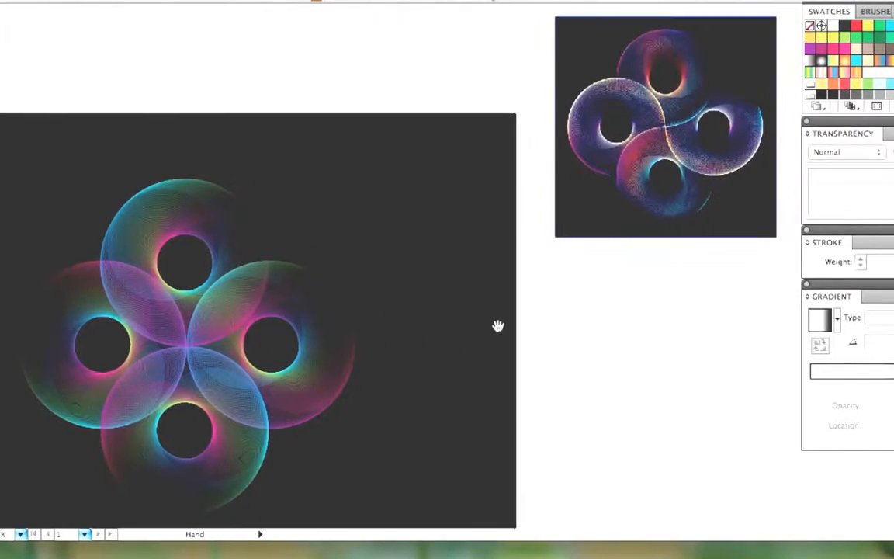
drag(676, 101, 553, 234)
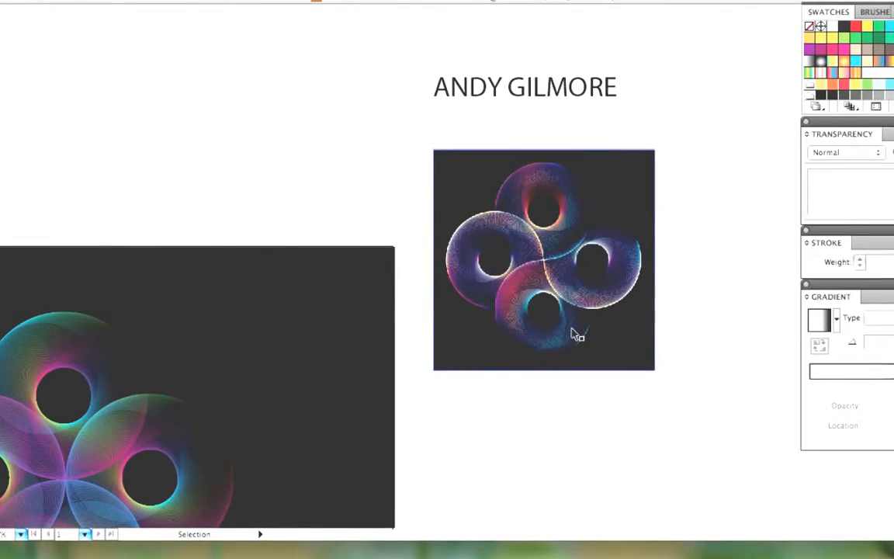
key(space)
drag(335, 355, 640, 139)
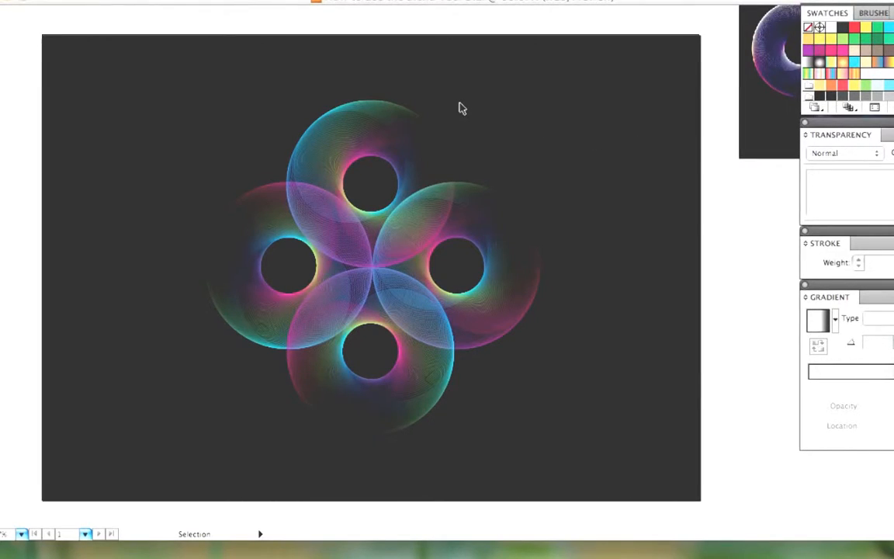
key(a)
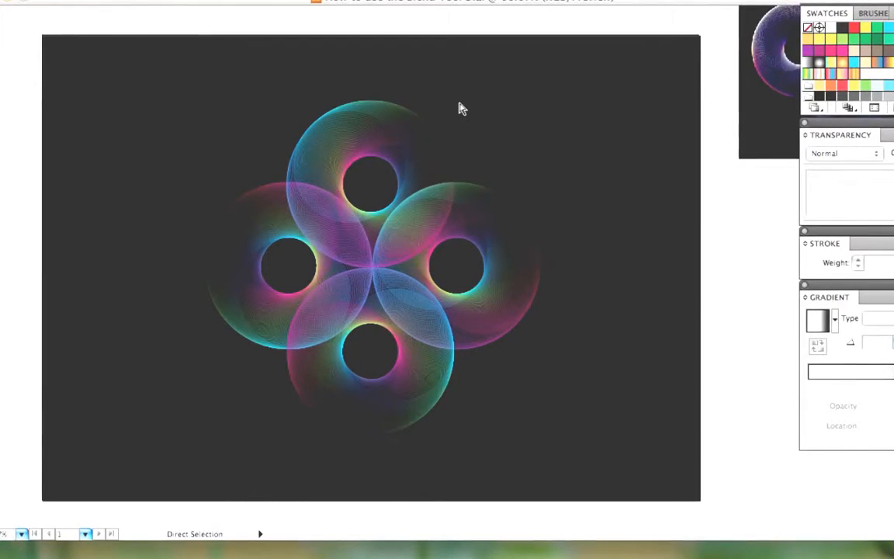
key(super+minus)
key(super+minus)
key(space)
drag(355, 108, 497, 174)
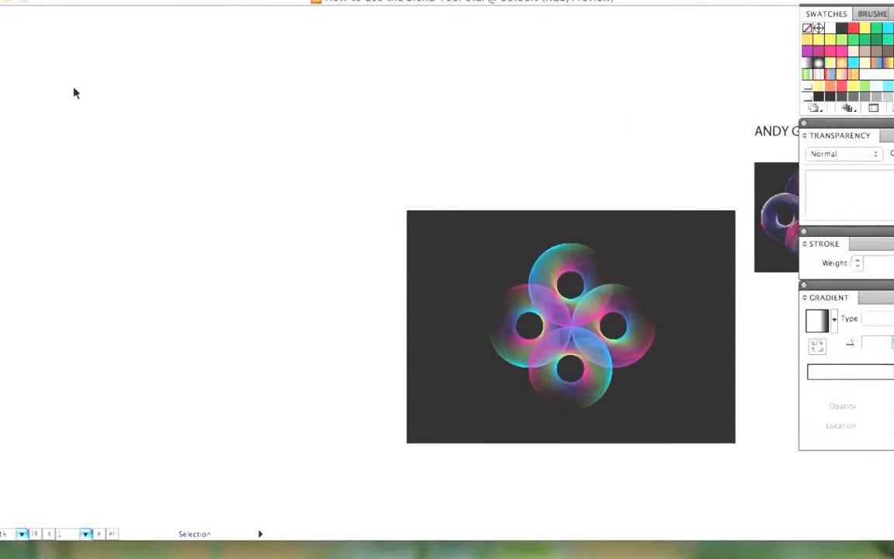
Step: Inspect the thin-stroked starting circles in the empty area beside the artboard
click(146, 107)
click(146, 146)
drag(146, 152, 147, 154)
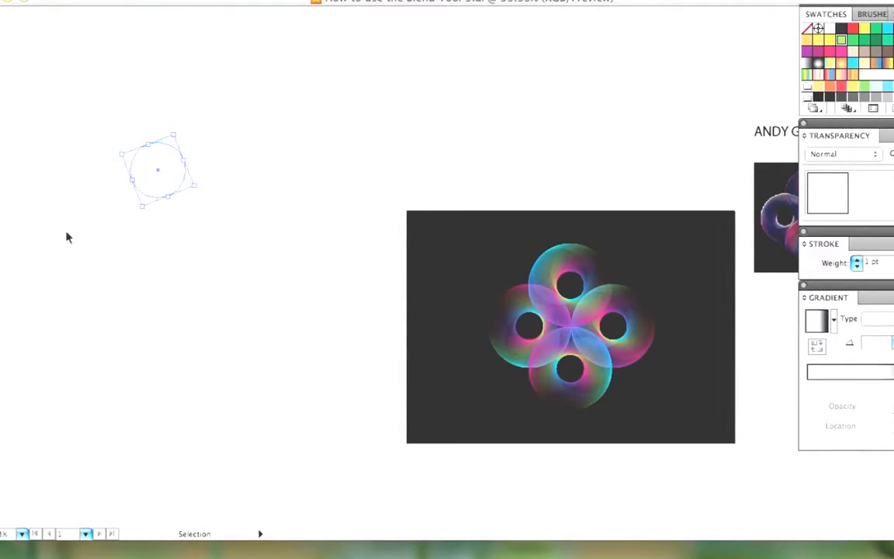
click(159, 285)
key(z)
drag(101, 35, 302, 317)
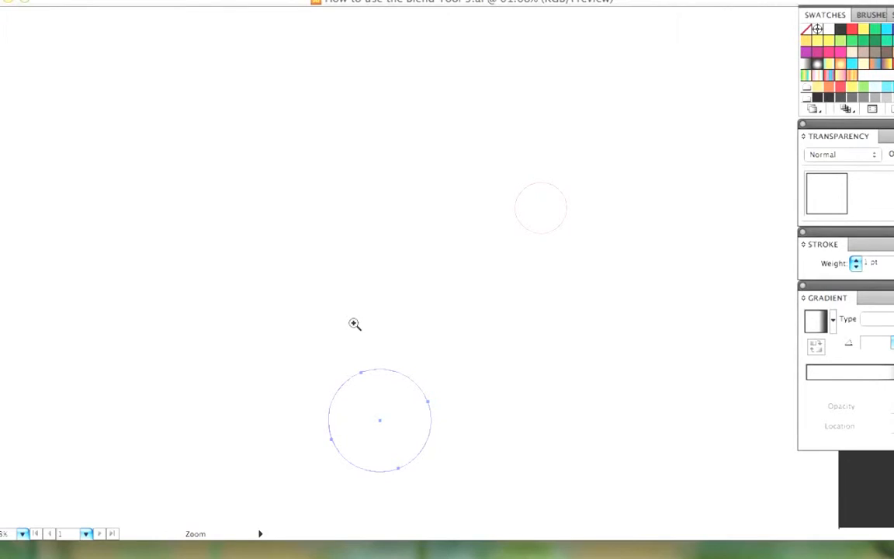
key(v)
click(466, 343)
drag(385, 371, 385, 215)
key(Delete)
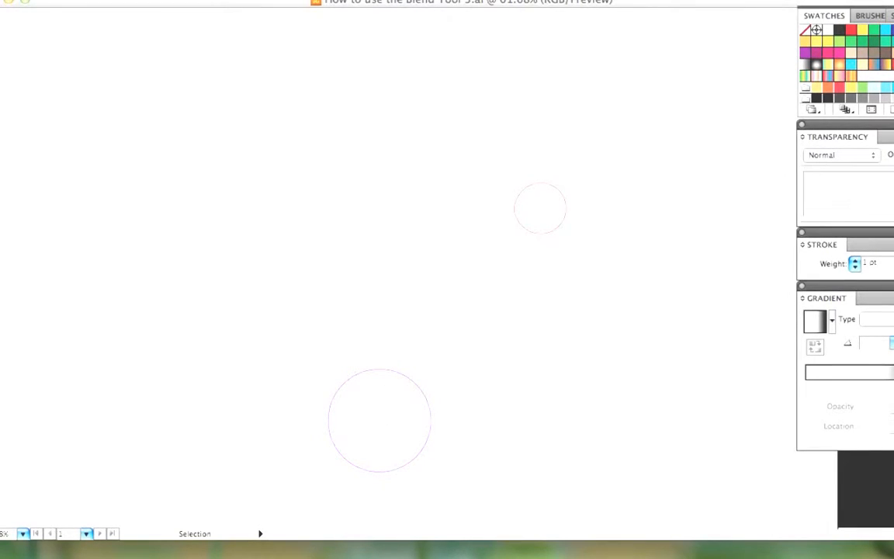
Step: Show the Transform values and check them for the top large circle and the small circle
click(389, 0)
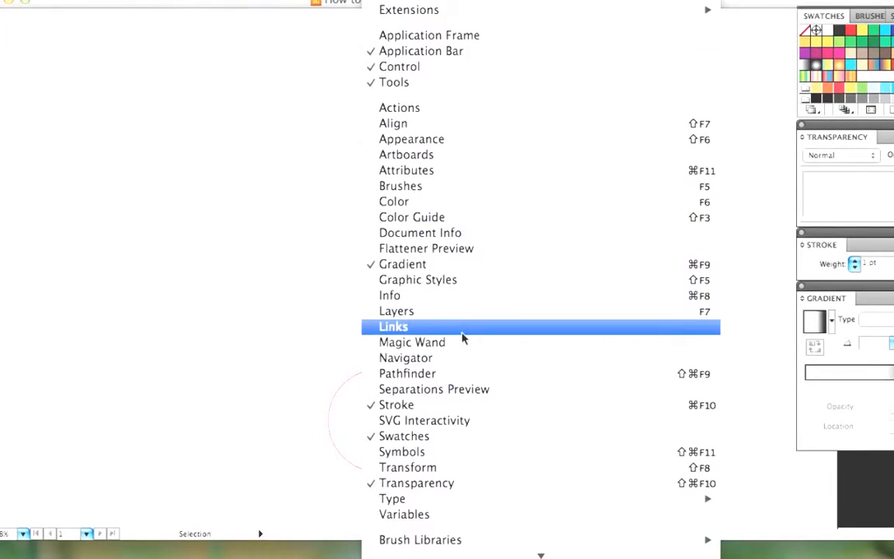
click(465, 469)
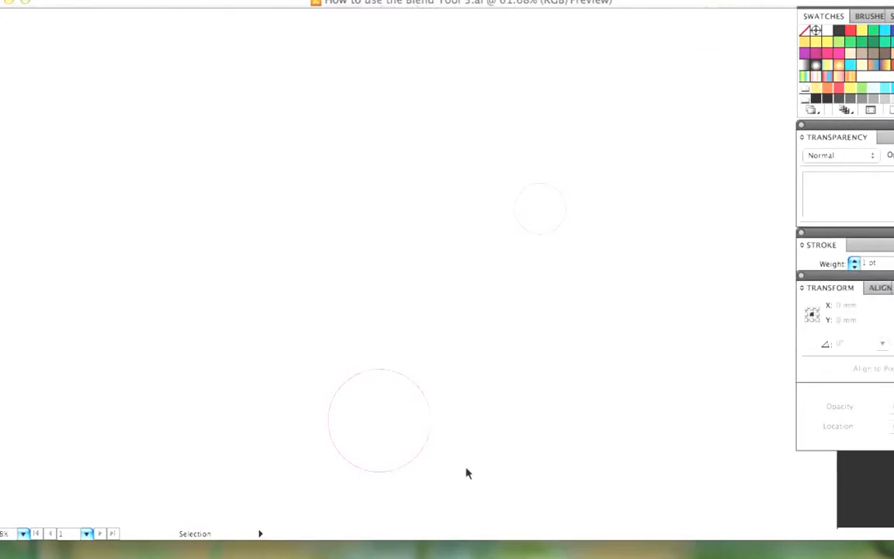
key(ctrl+z)
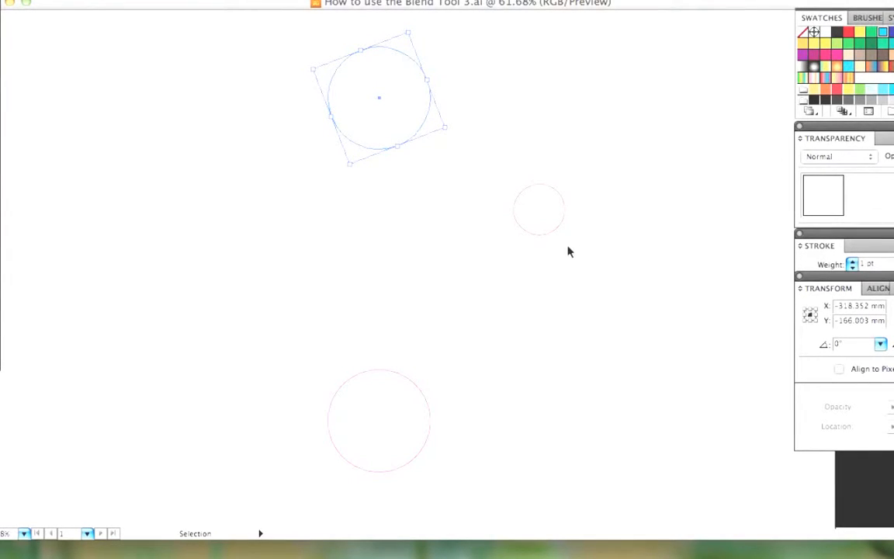
key(super+z)
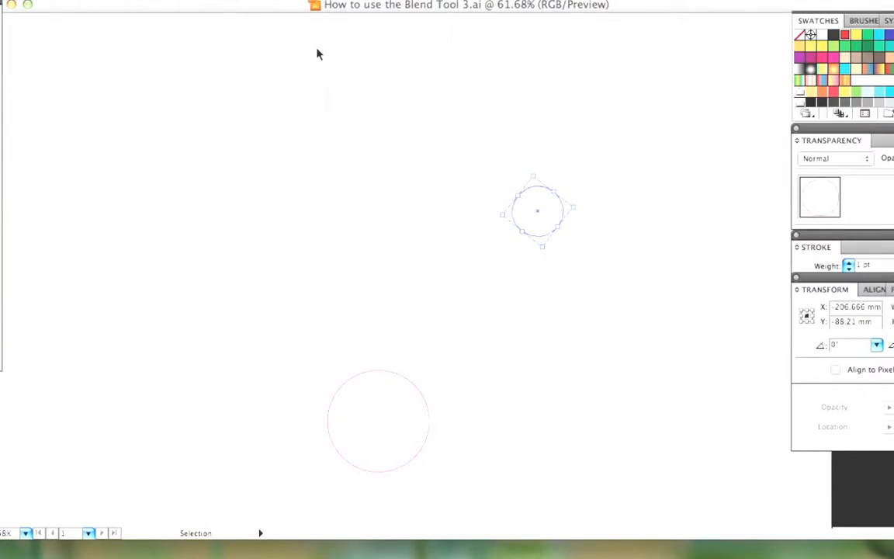
Step: Blend the three vertically stacked large circles in order from top to bottom with the Blend tool
drag(317, 54, 426, 409)
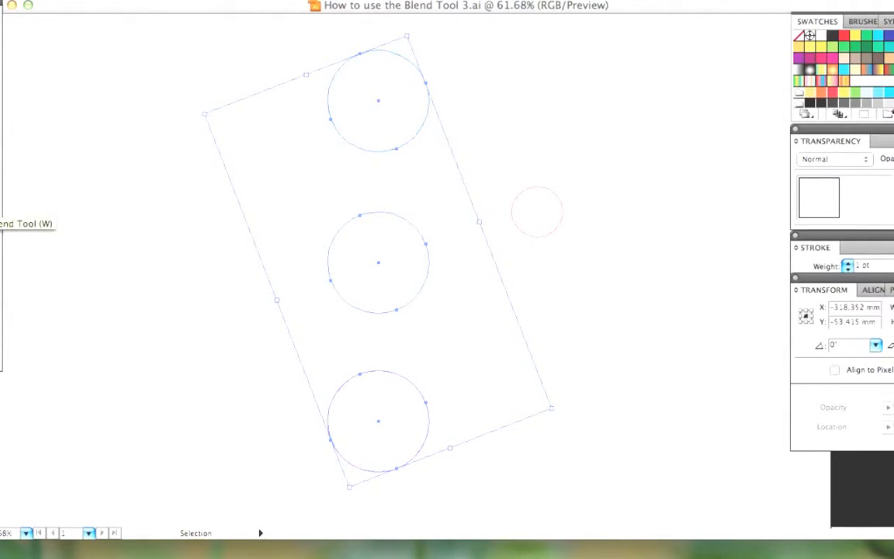
click(4, 211)
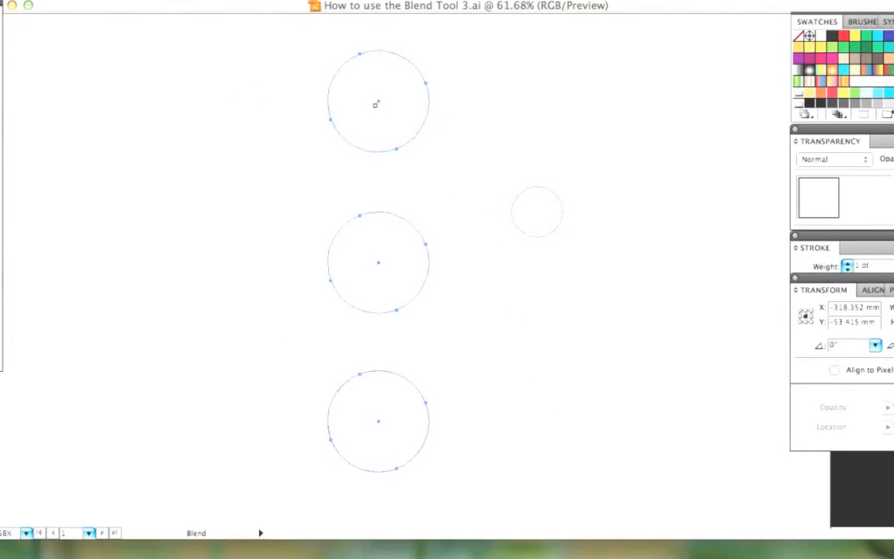
click(379, 261)
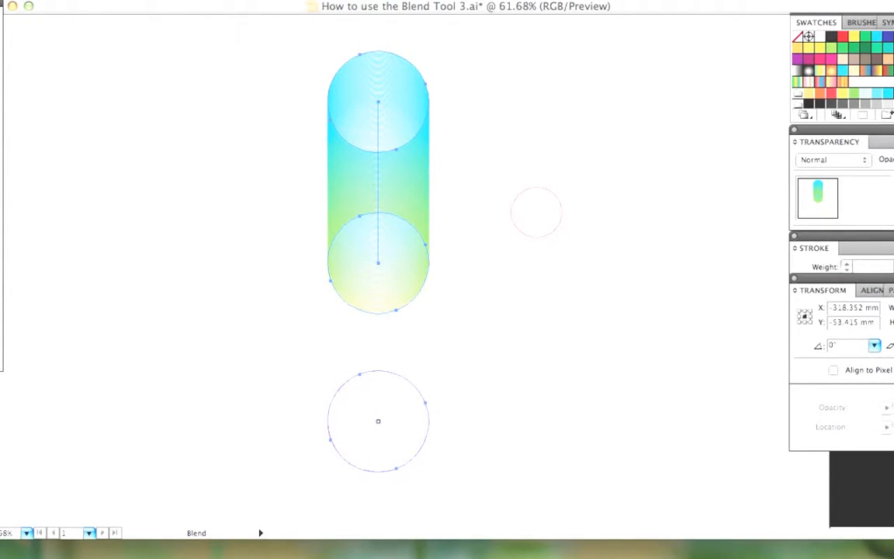
click(378, 421)
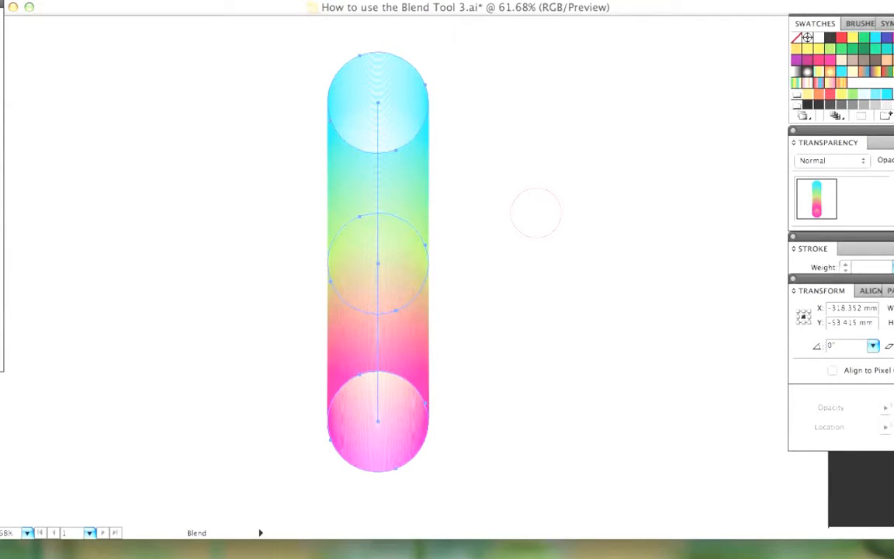
Step: Replace the spine of the three-circle blend with the small circle, leaving nothing selected
super+click(389, 220)
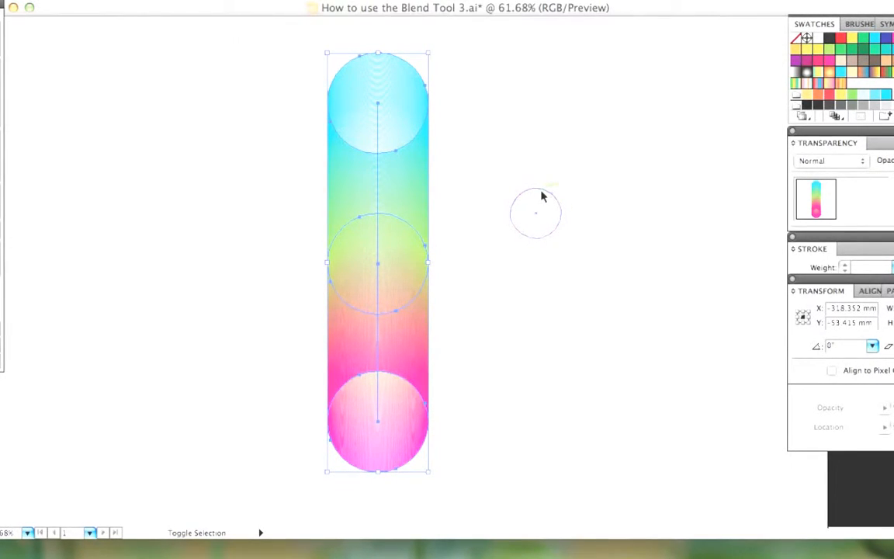
shift+super+click(544, 197)
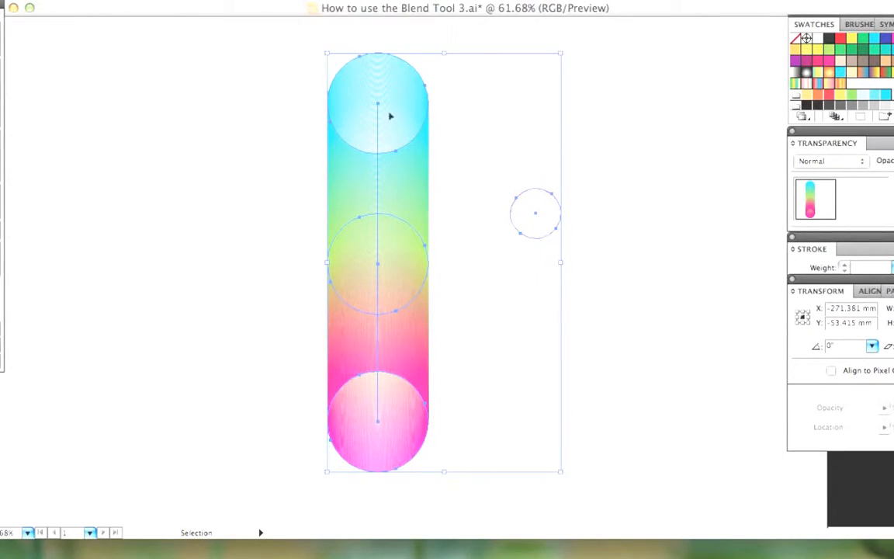
click(163, 0)
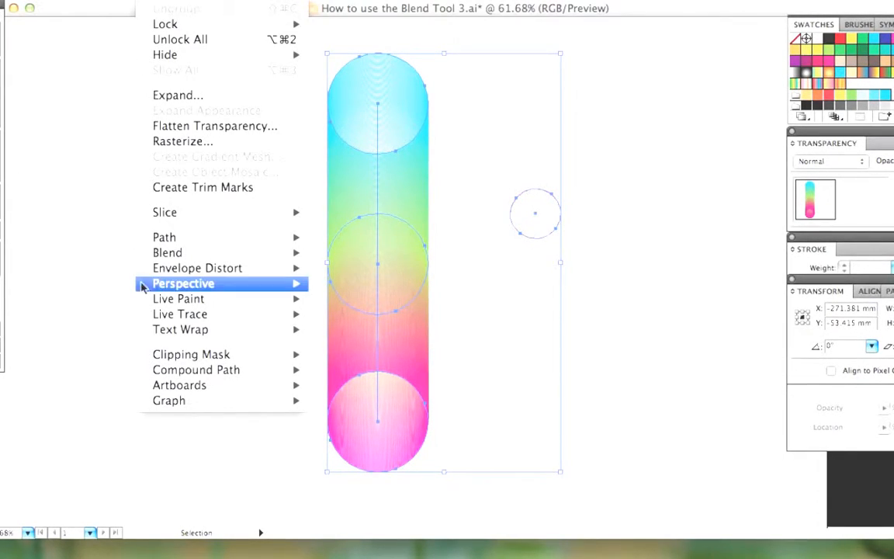
mouse_move(167, 252)
click(373, 348)
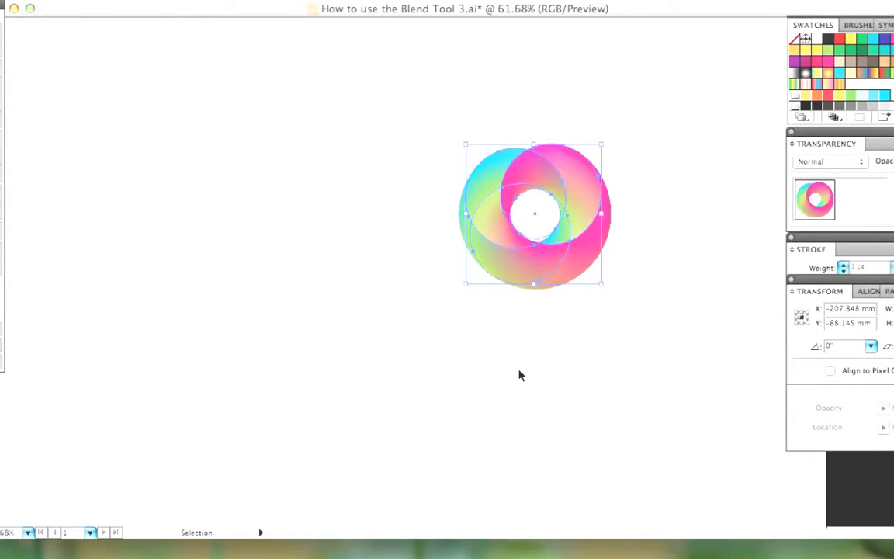
click(520, 375)
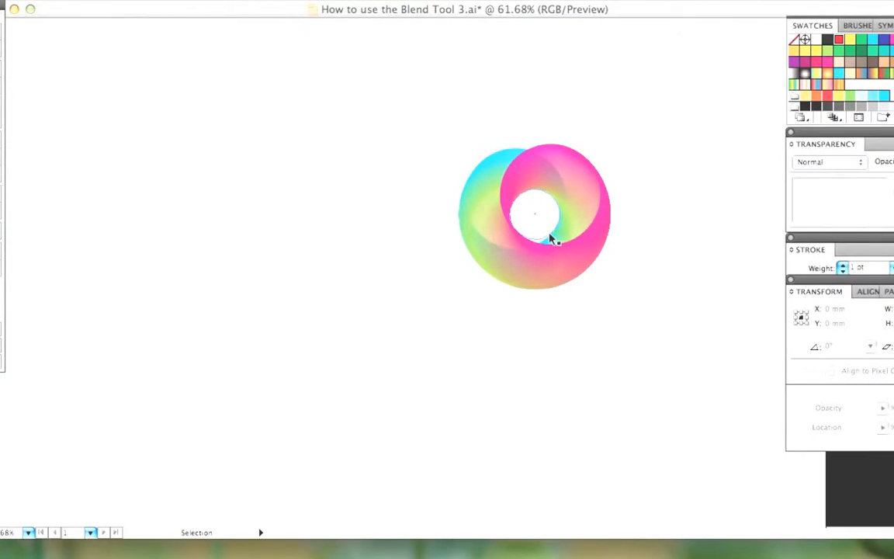
Step: Set the ring blend's spacing to Specified Steps with 35 steps
key(z)
drag(417, 88, 649, 392)
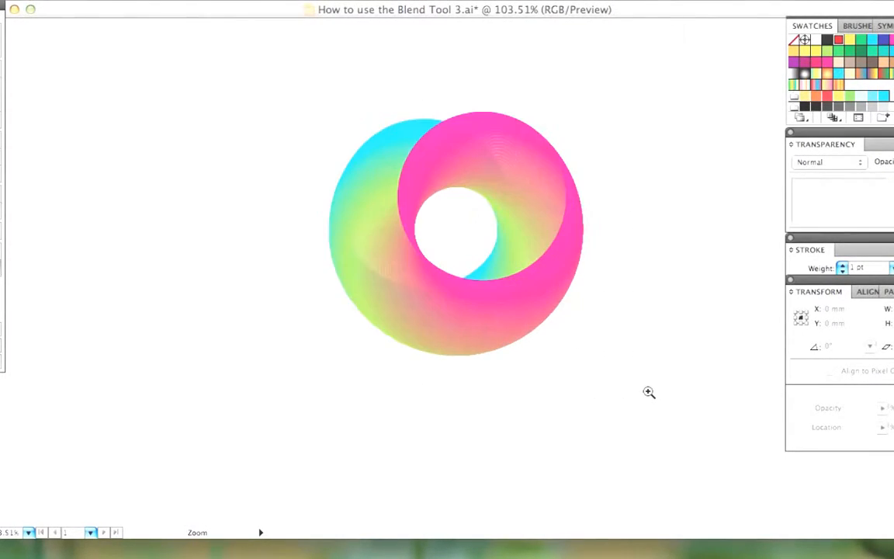
key(v)
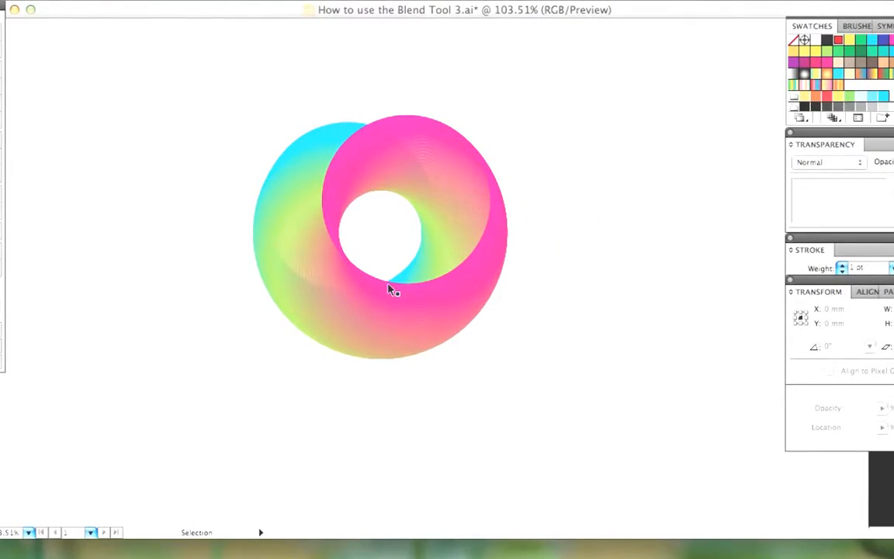
click(402, 303)
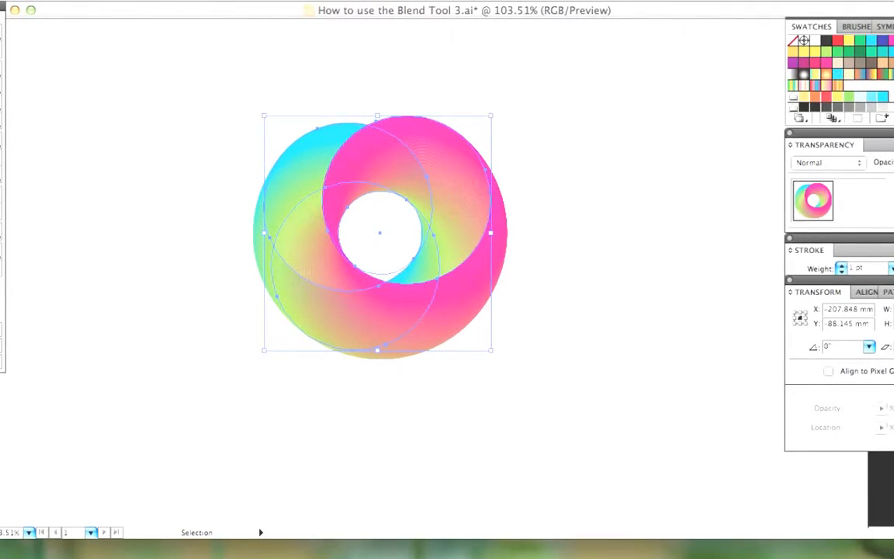
double_click(20, 215)
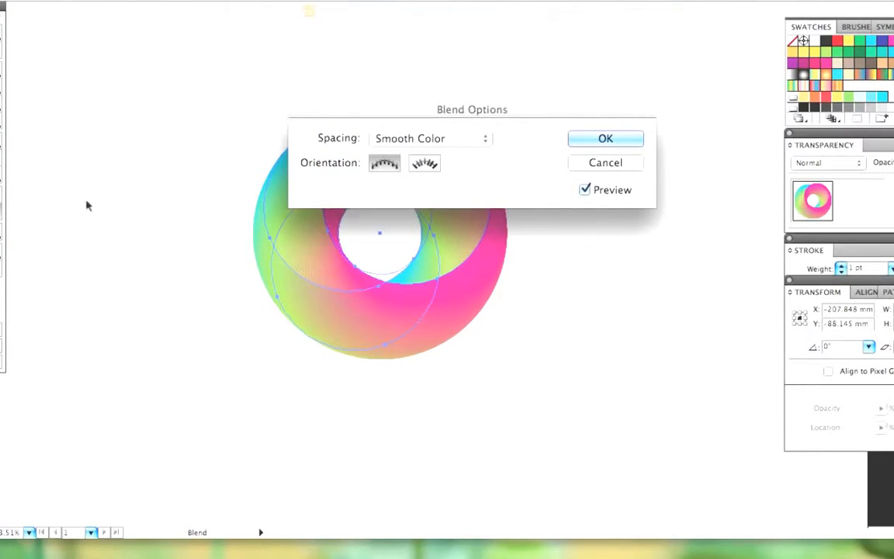
drag(399, 114, 266, 0)
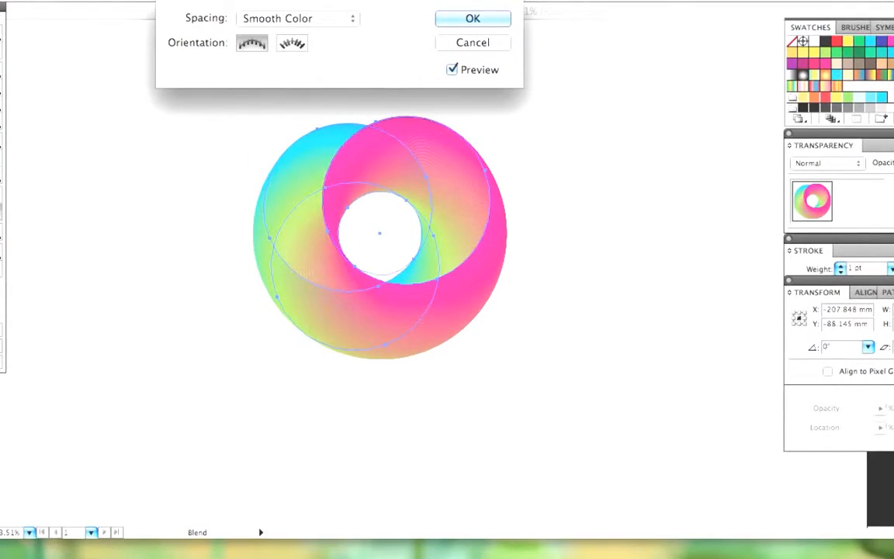
click(312, 19)
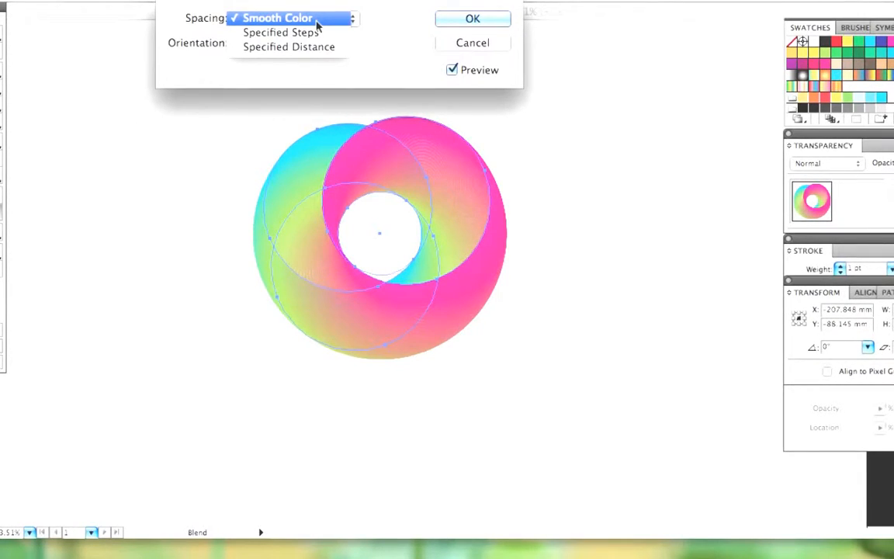
click(320, 35)
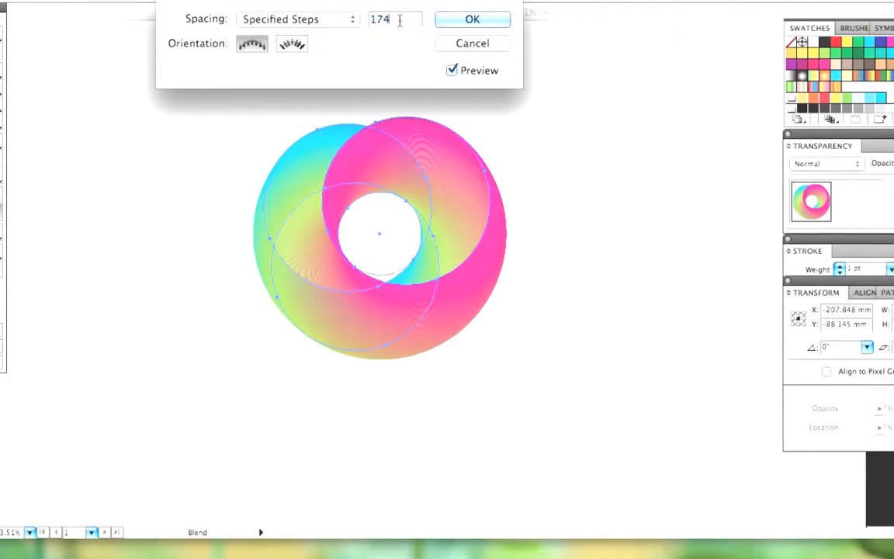
double_click(380, 19)
text(35)
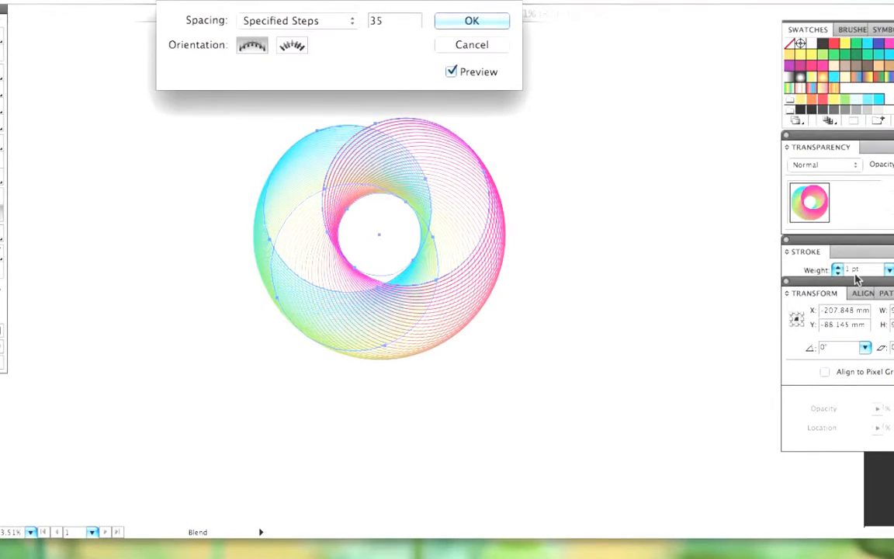
click(481, 25)
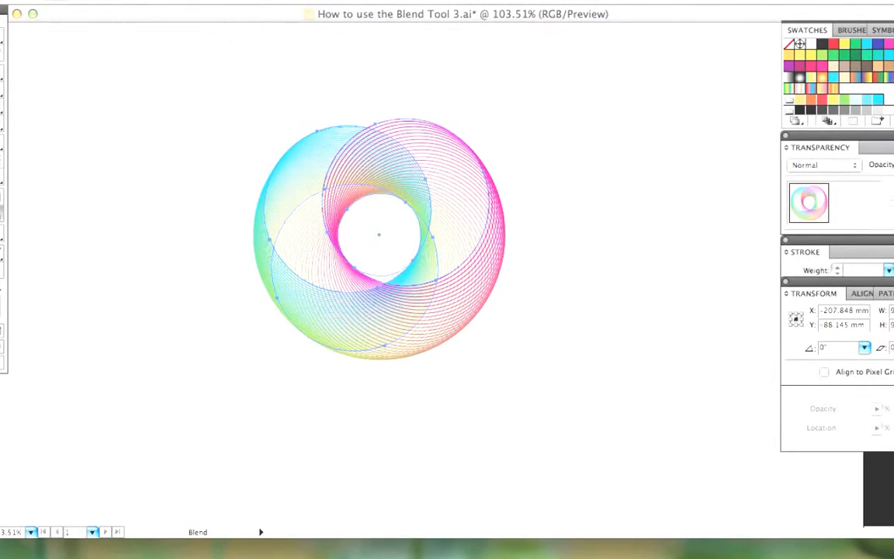
Step: Deselect the ring blend and display the artwork in Outline mode with the Direct Selection tool active
click(2, 35)
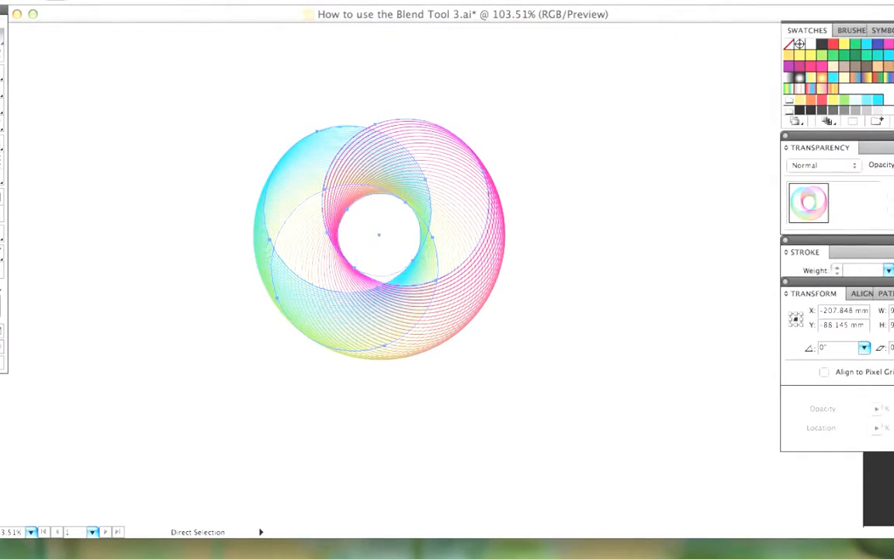
click(247, 149)
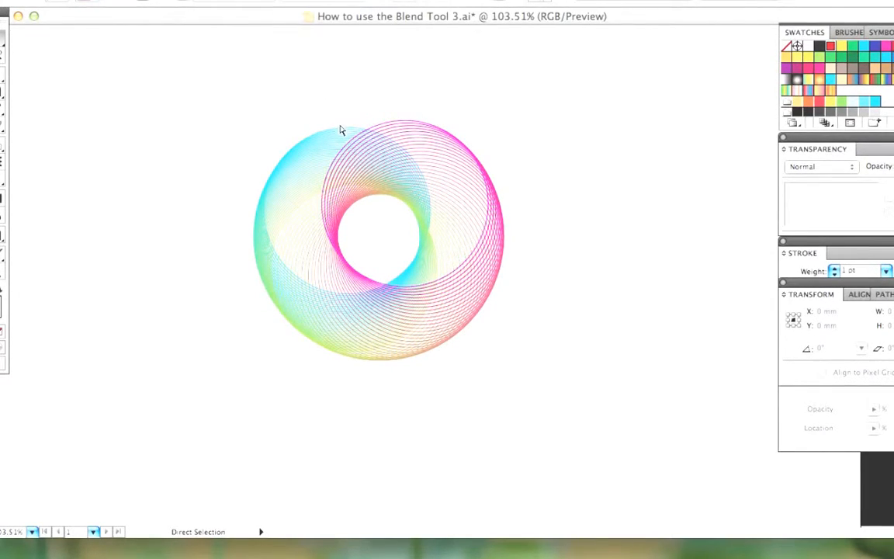
click(339, 2)
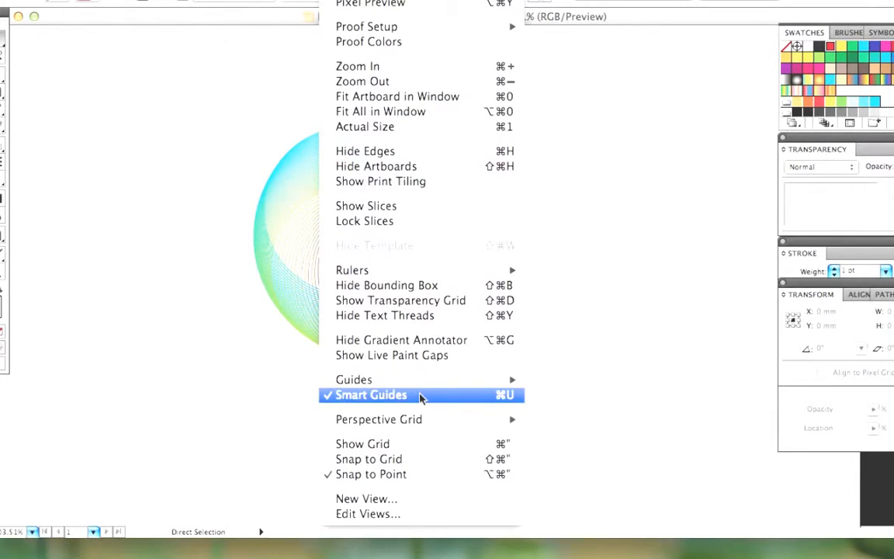
click(213, 202)
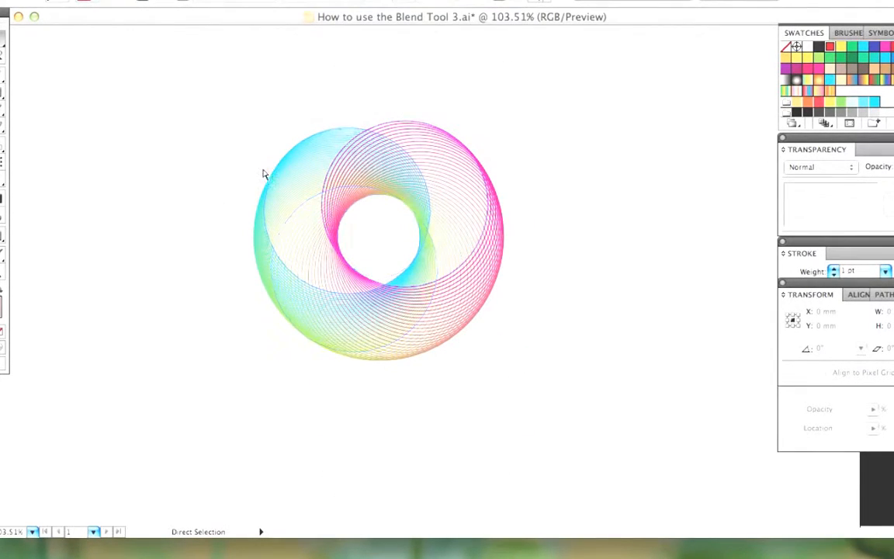
key(super)
key(super)
key(super+y)
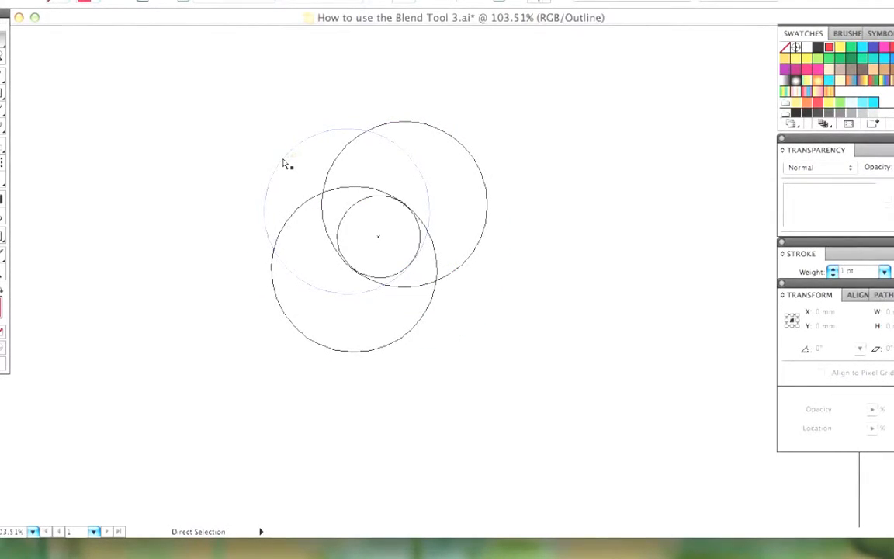
Step: Select the first and last circles of the open ring blend and return the artwork to Preview mode
click(285, 163)
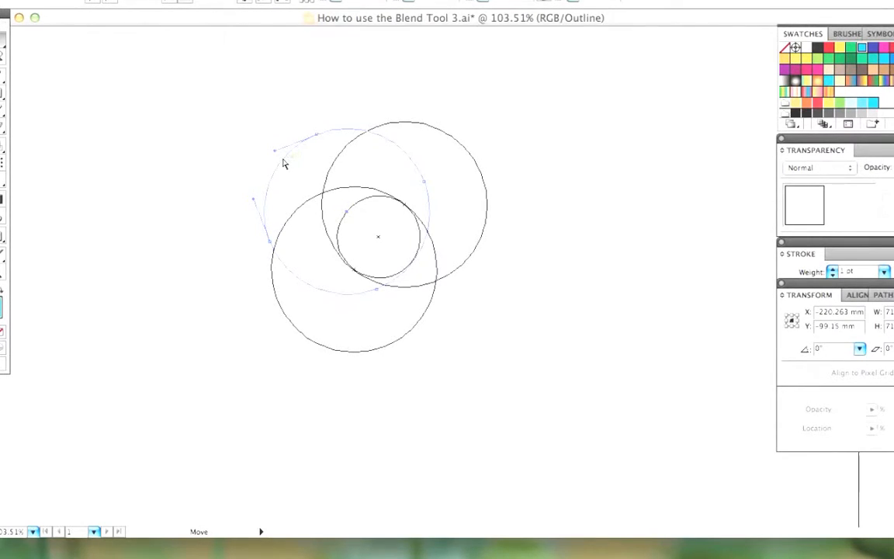
shift+click(426, 130)
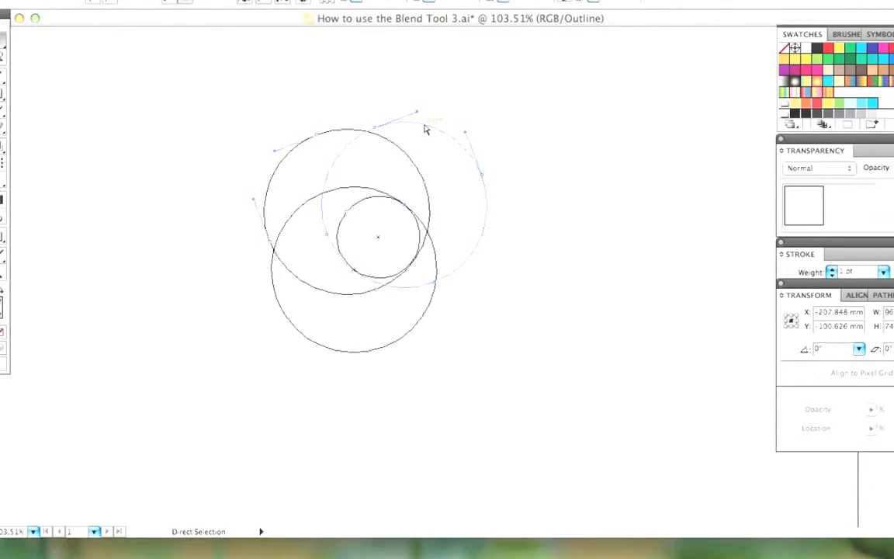
key(super+y)
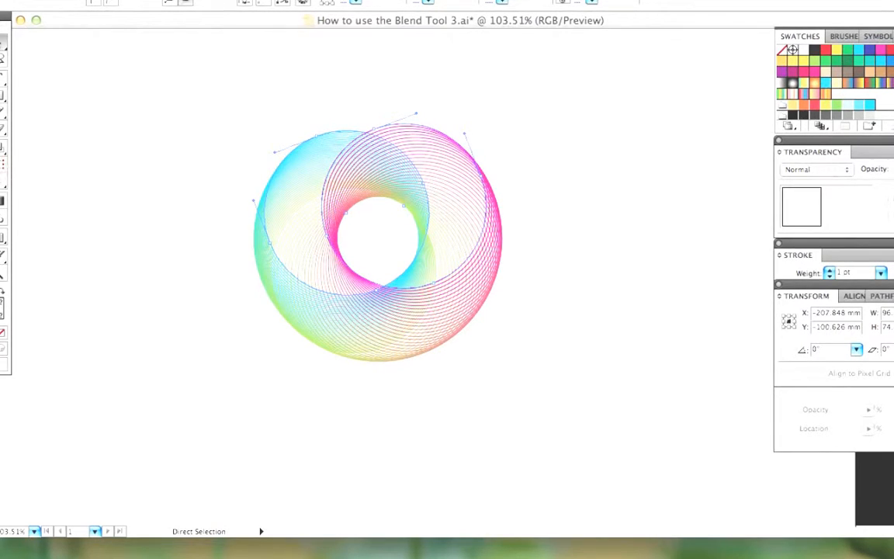
Step: Close the ring by blending the two selected end circles with the Blend tool, leaving nothing selected
click(3, 224)
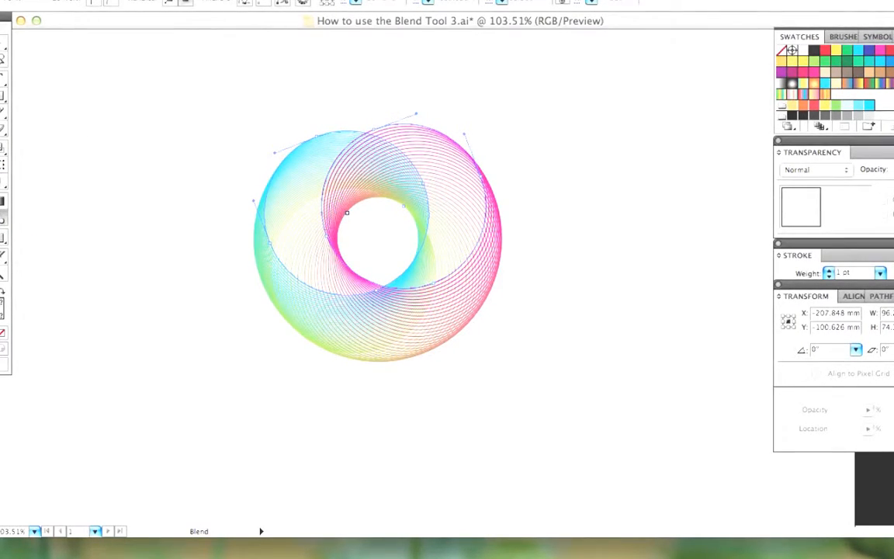
key(z)
drag(235, 84, 526, 423)
scroll(398, 271, right, 5)
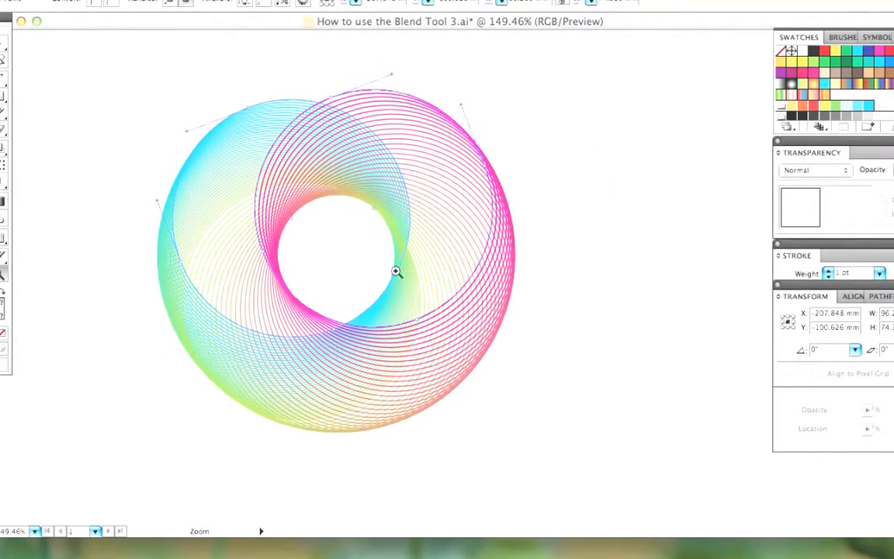
key(w)
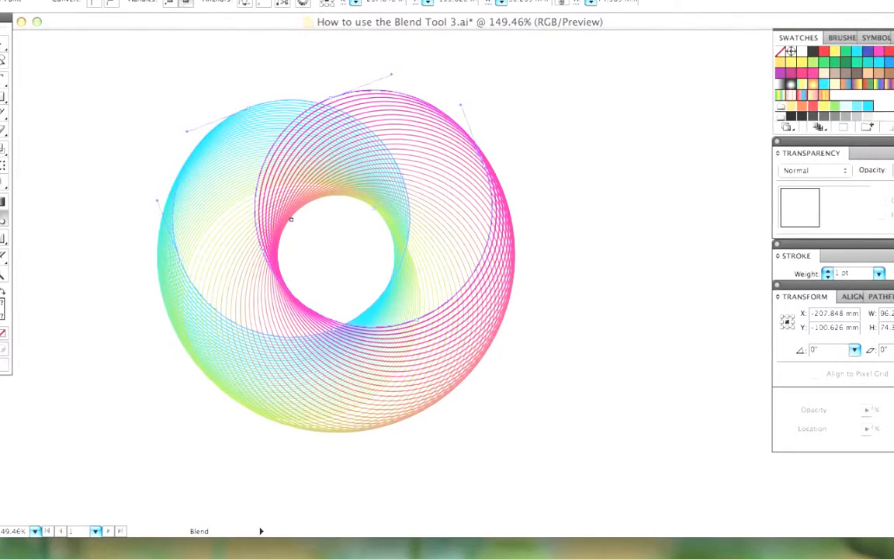
click(374, 210)
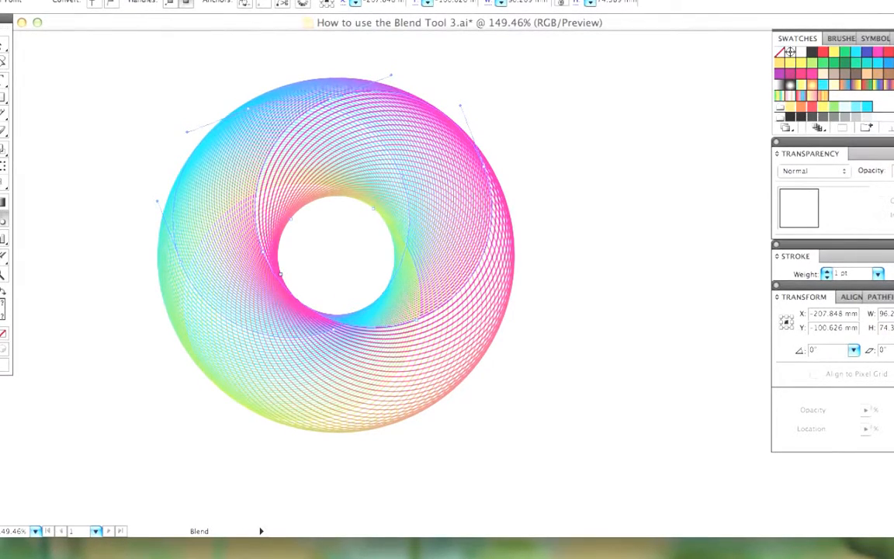
key(v)
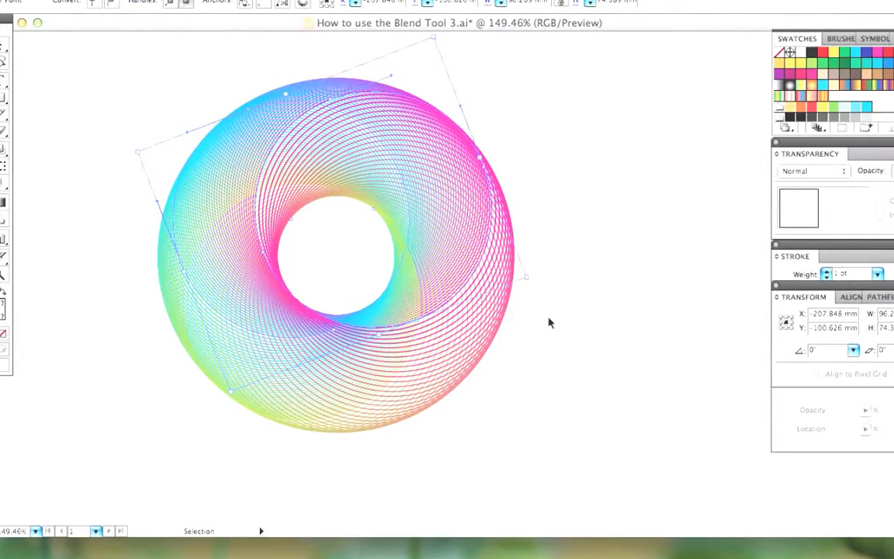
click(549, 324)
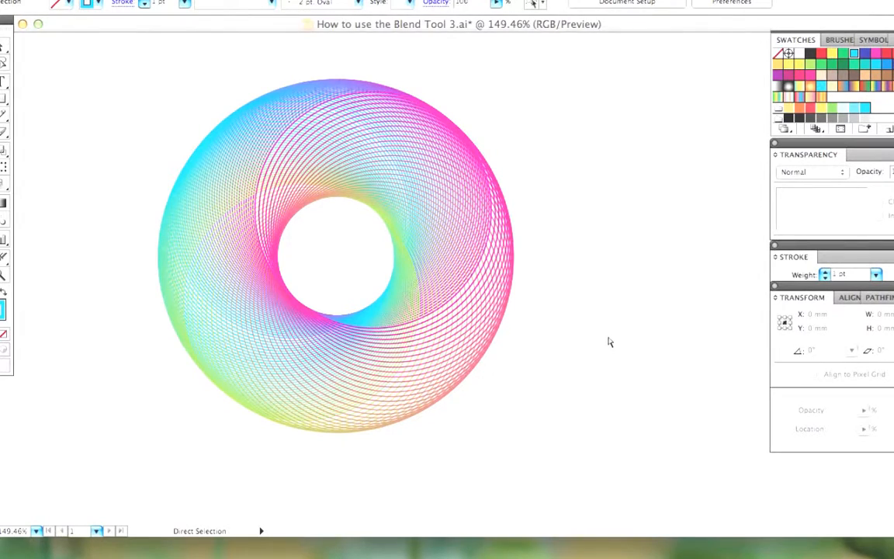
Step: Place a copy of the uppermost faded ring from the dark four-ring example beside the completed ring
key(super+minus)
key(super+minus)
key(super+minus)
drag(608, 341, 422, 248)
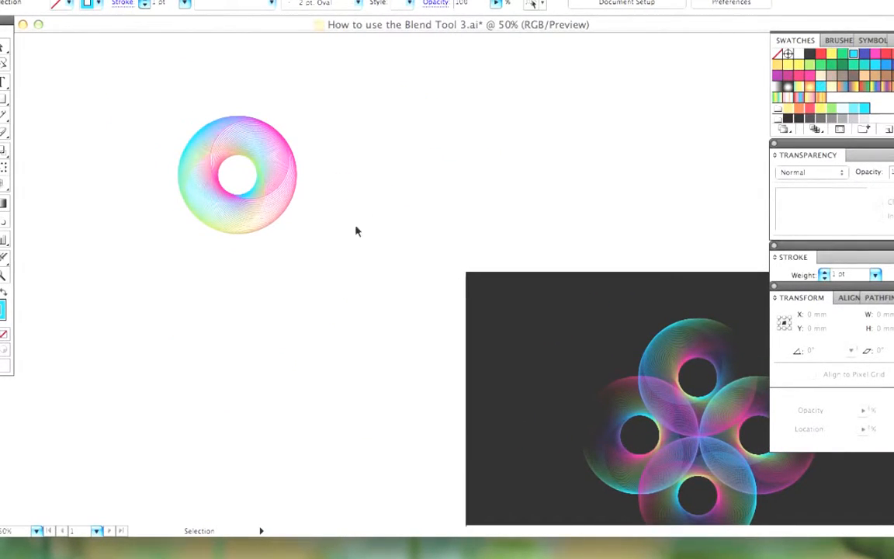
click(285, 204)
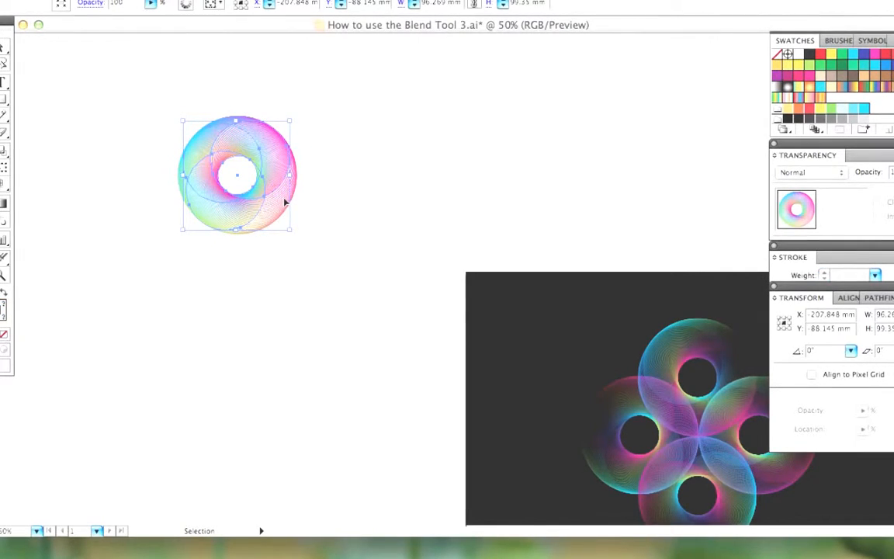
click(708, 351)
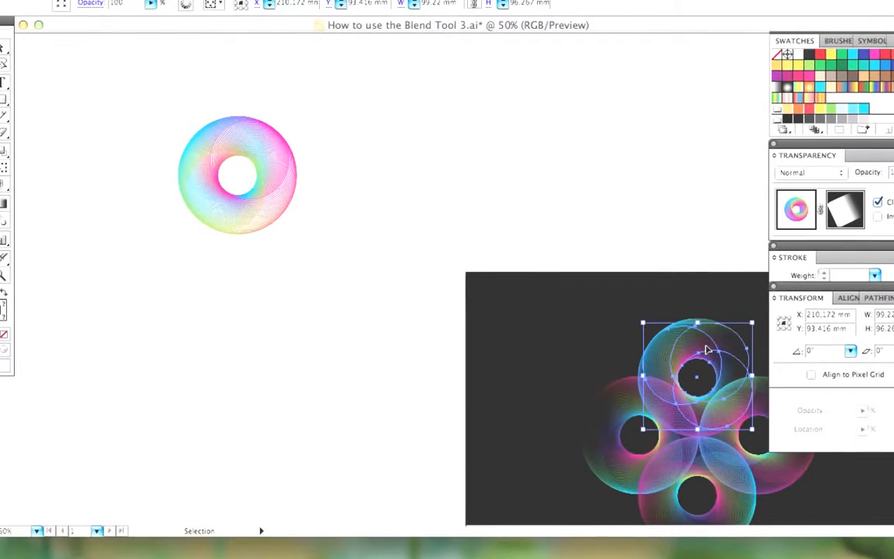
drag(708, 350, 470, 132)
click(538, 170)
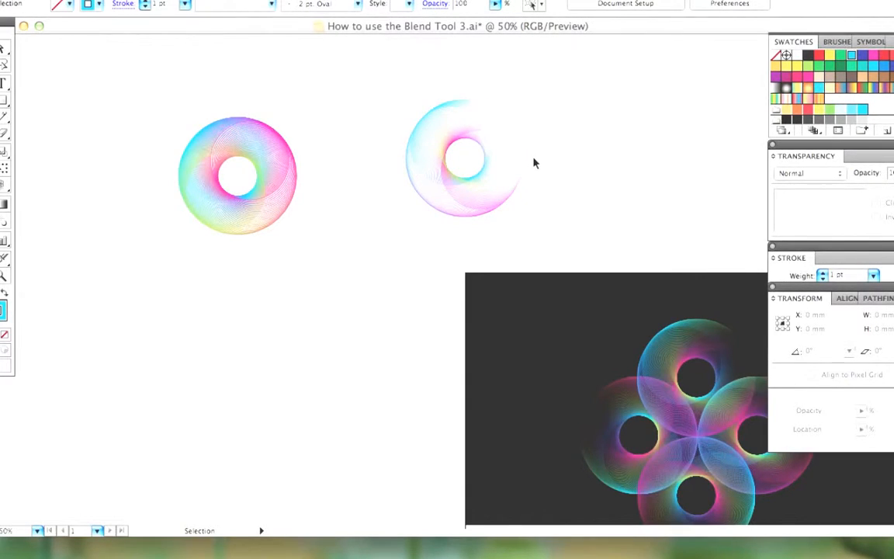
Step: Examine how the copied ring fades out, comparing it with the four-ring example and the reference artwork
click(495, 201)
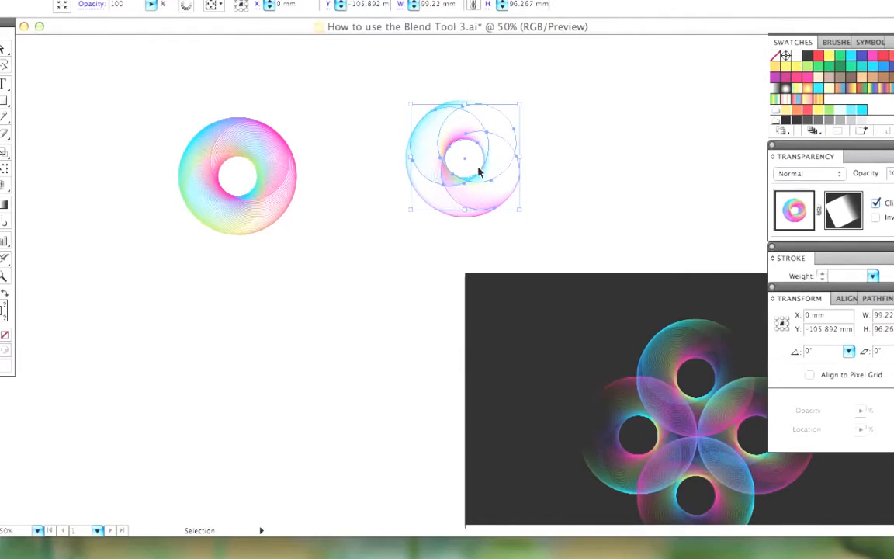
click(584, 155)
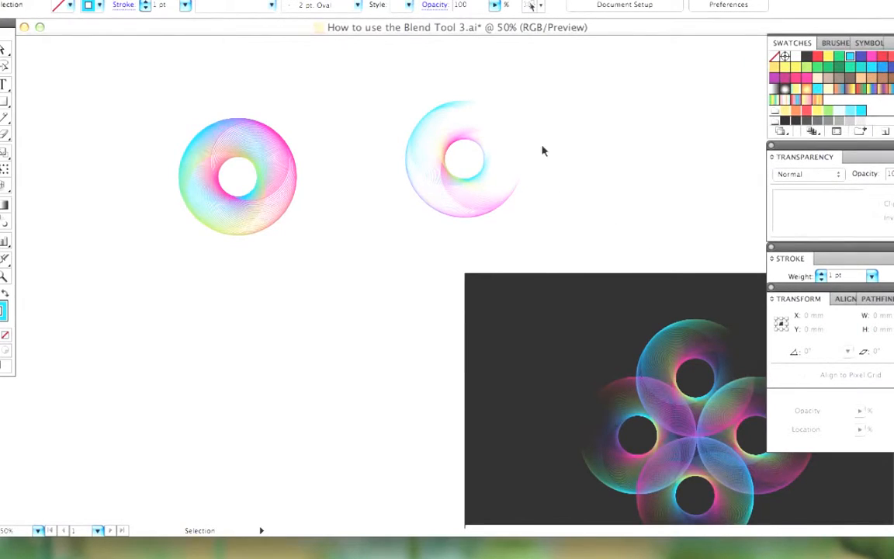
key(space)
drag(604, 261, 535, 193)
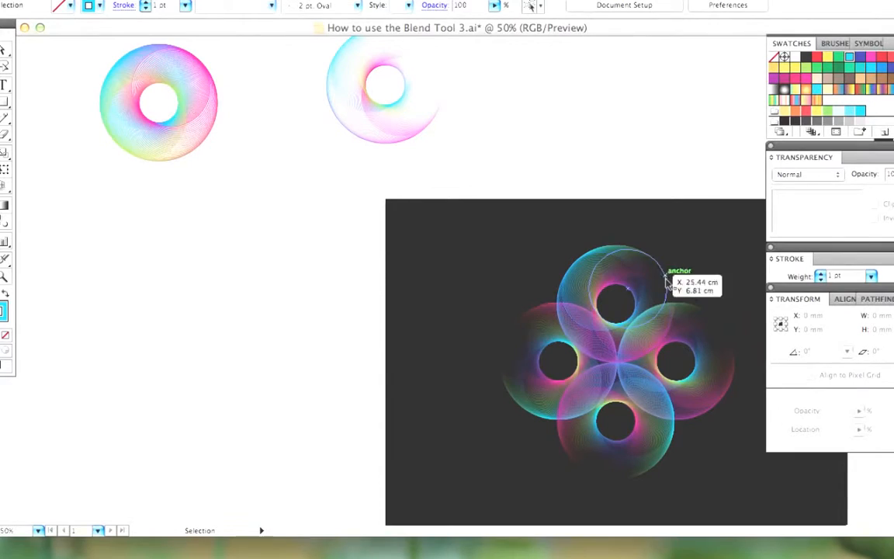
key(space)
drag(575, 128, 675, 276)
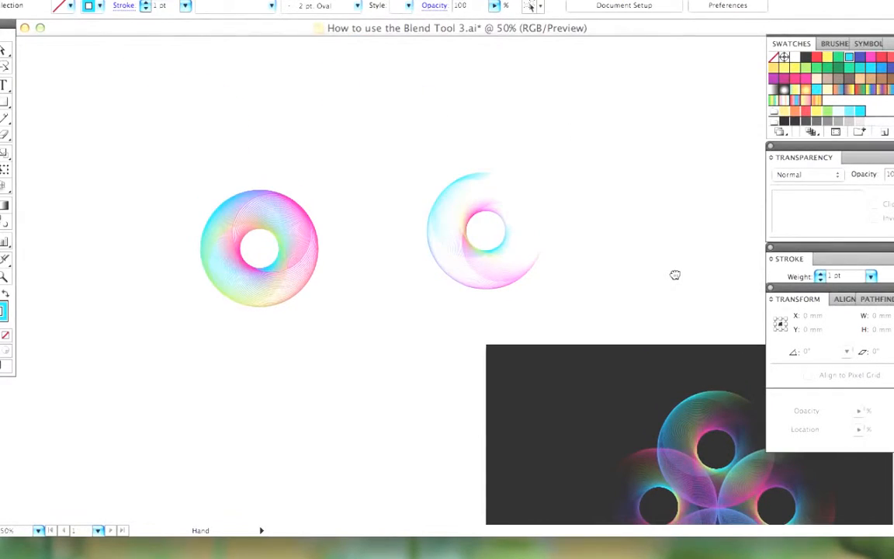
click(476, 202)
click(608, 237)
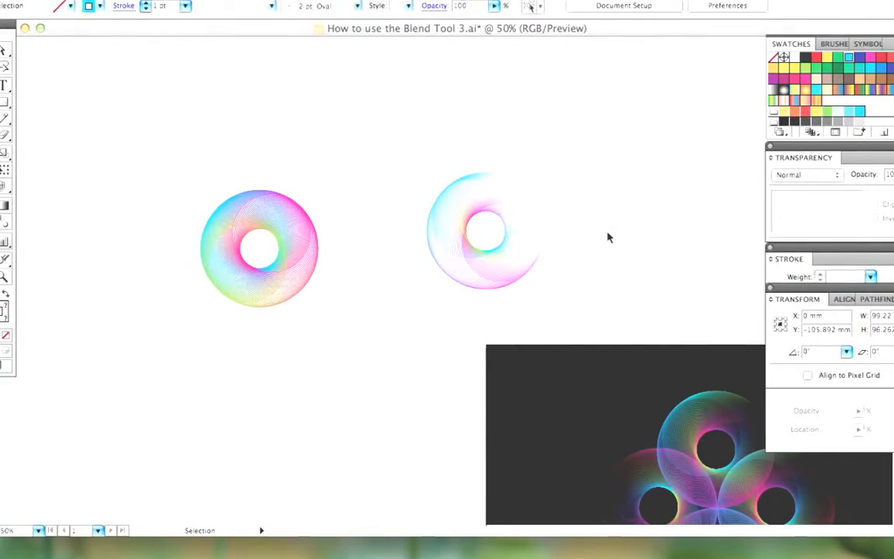
key(space)
drag(624, 254, 228, 202)
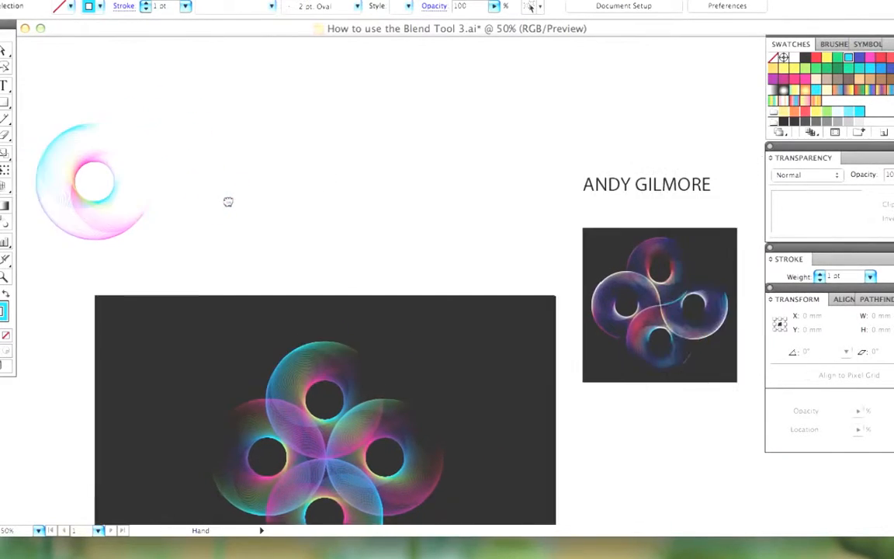
Step: Bring the rounded rectangle with the white-to-black gradient over to the completed ring and place it just above the ring
drag(522, 236, 473, 224)
drag(668, 279, 599, 278)
drag(743, 290, 197, 342)
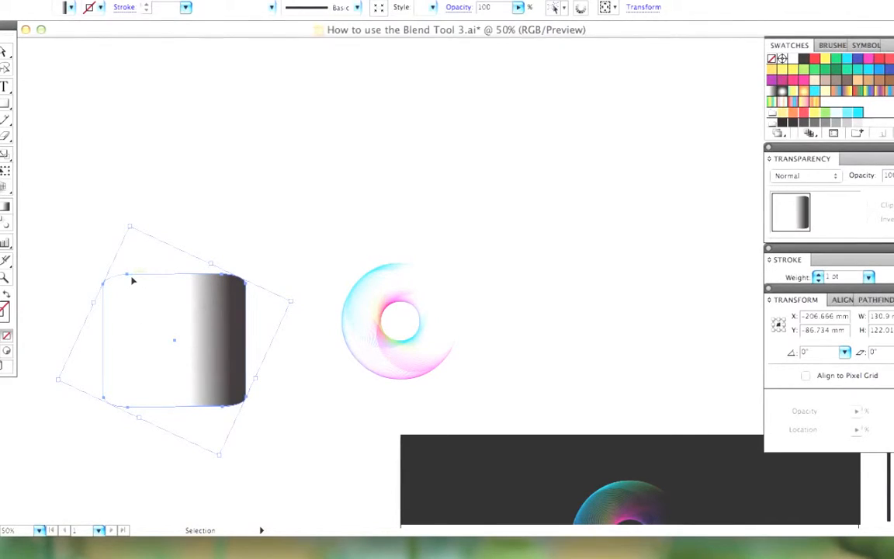
drag(214, 333, 233, 187)
Step: Draw a rectangle about 140 × 118 mm covering the completed ring, with a solid dark fill and no stroke
key(m)
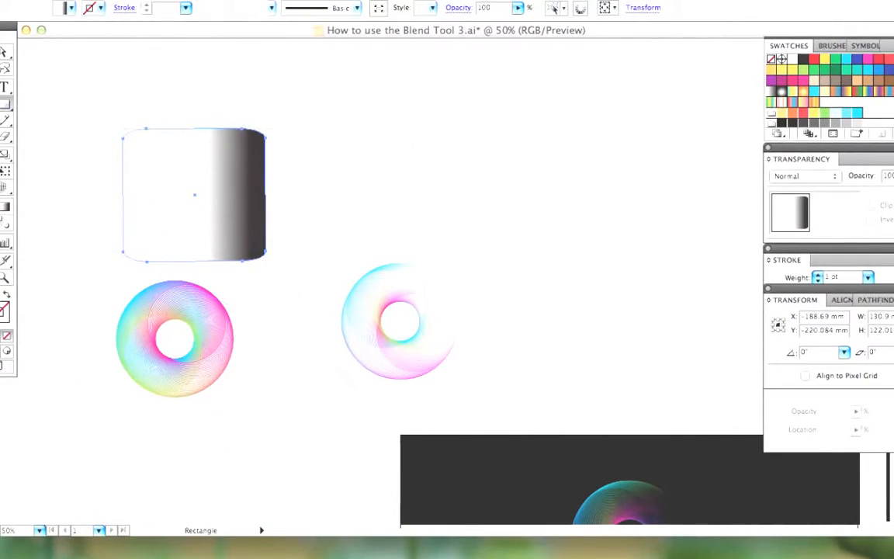
drag(99, 275, 254, 403)
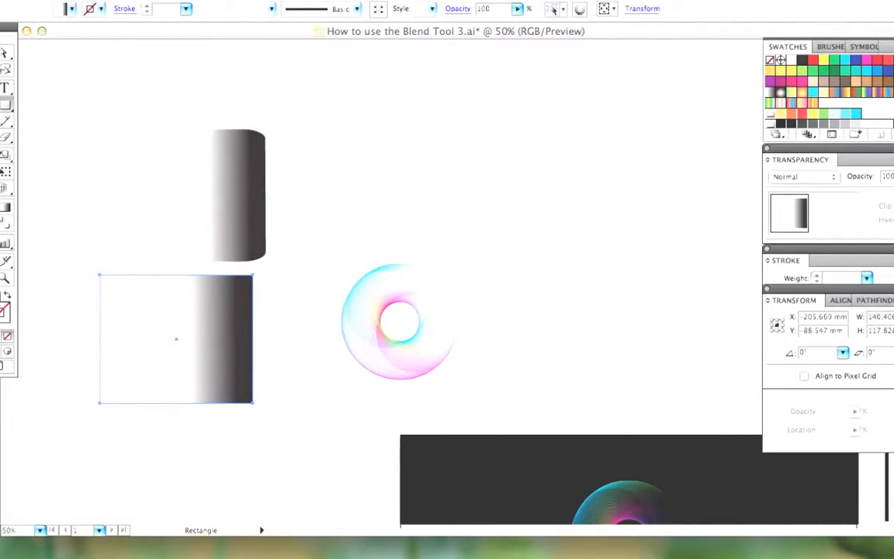
click(801, 59)
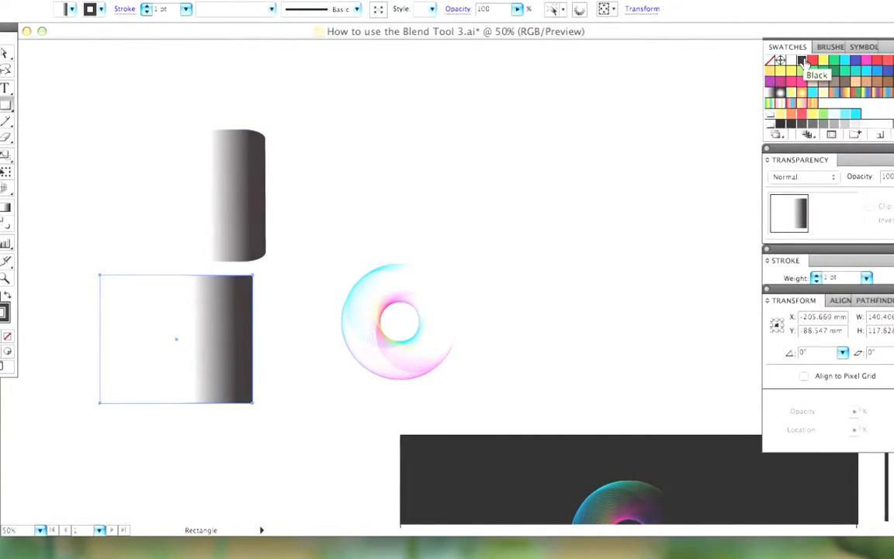
click(769, 59)
key(x)
click(780, 125)
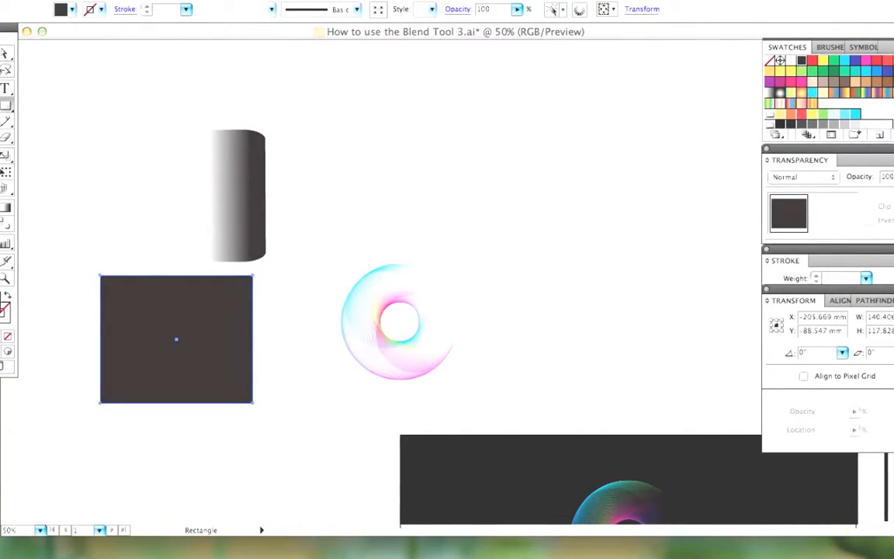
key(v)
click(300, 235)
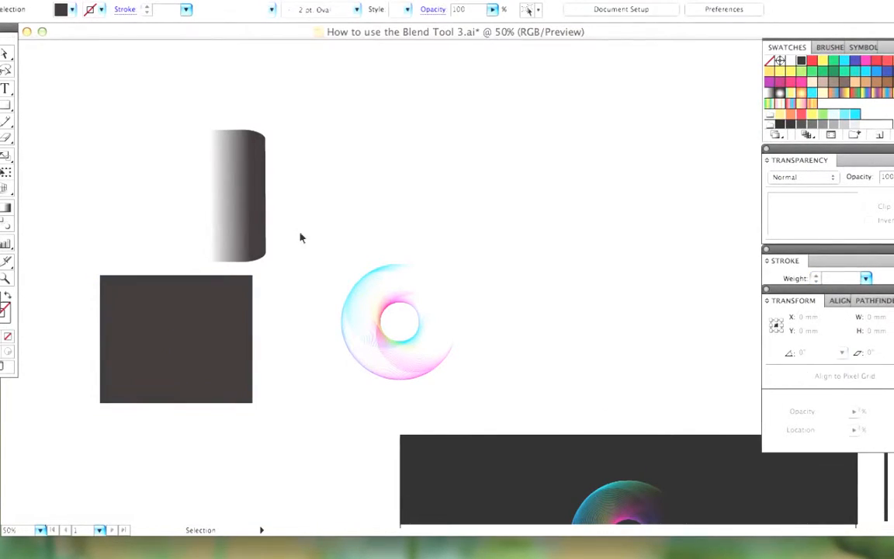
Step: Fill the dark rectangle with Linear Gradient 1 and shift the gradient midpoint to about 70.55%
click(205, 313)
drag(794, 291, 801, 417)
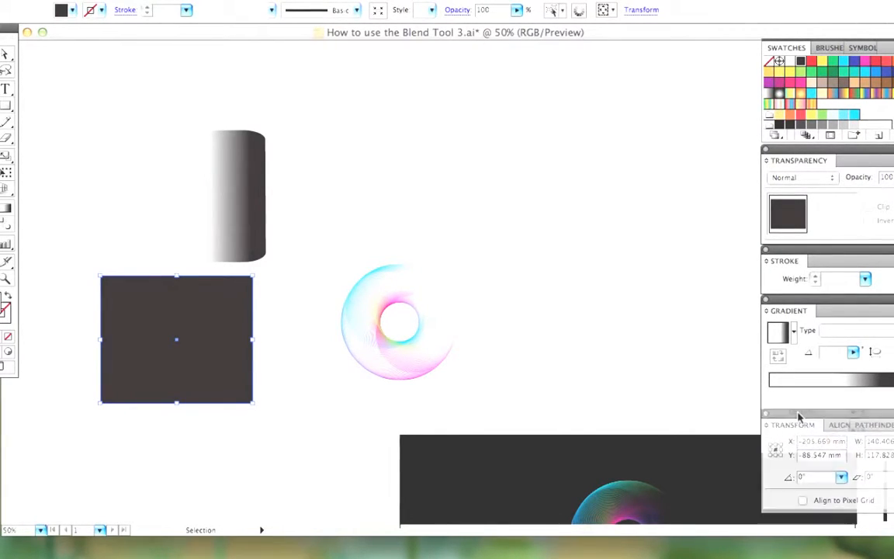
click(794, 336)
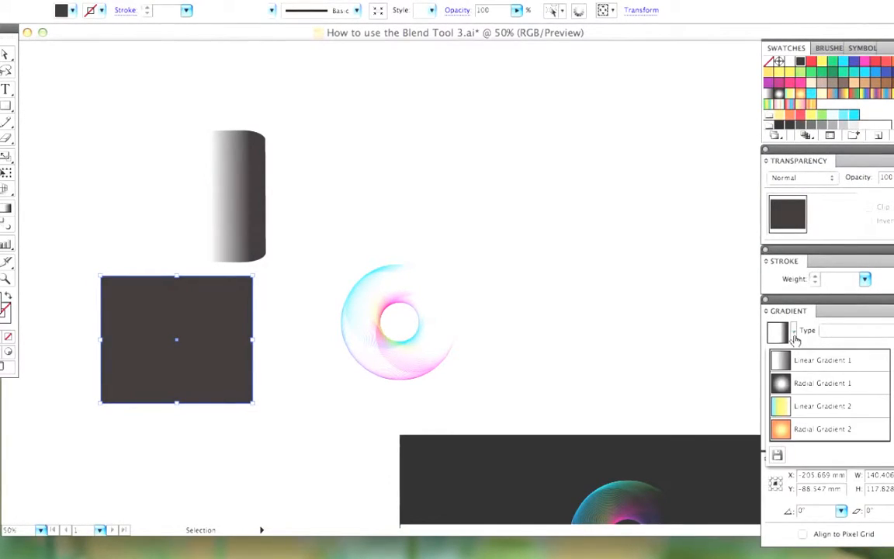
click(795, 362)
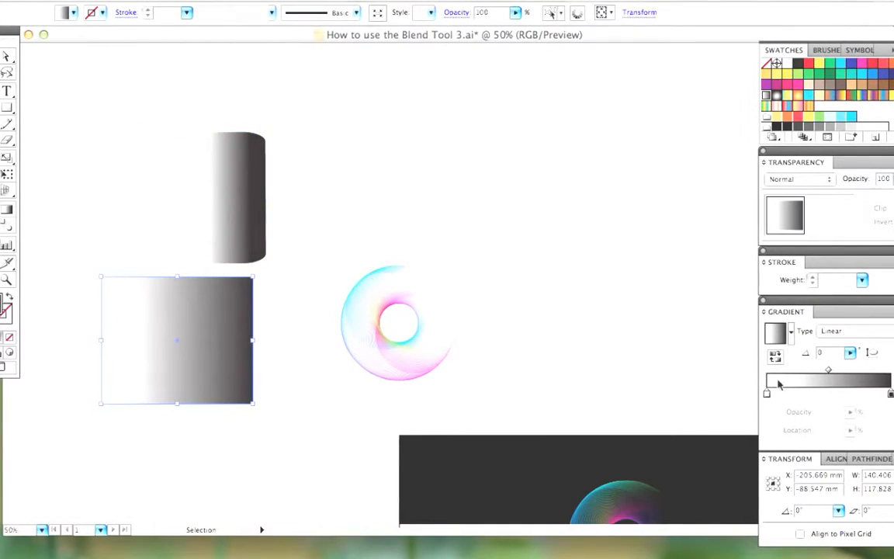
click(829, 374)
drag(829, 374, 855, 374)
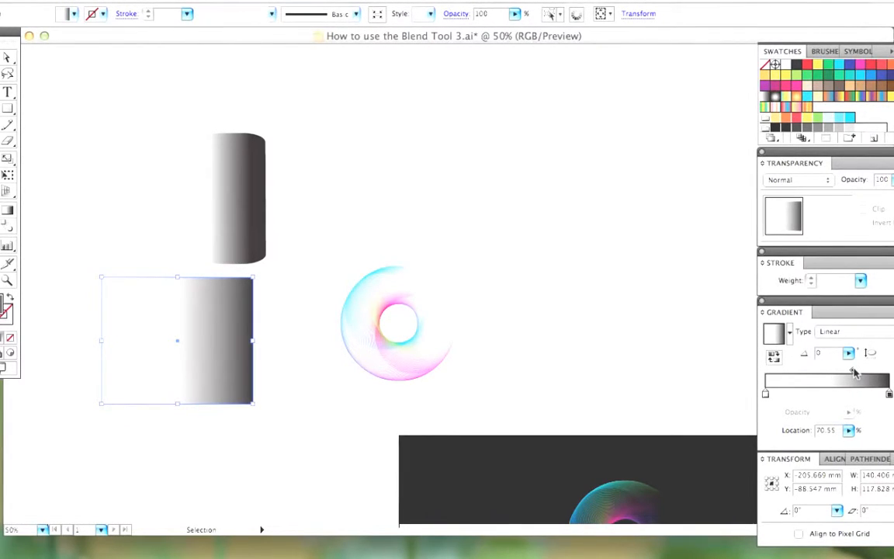
Step: Add a second white gradient stop at about 48% and set the midpoint between it and the black stop to about 44%
click(765, 395)
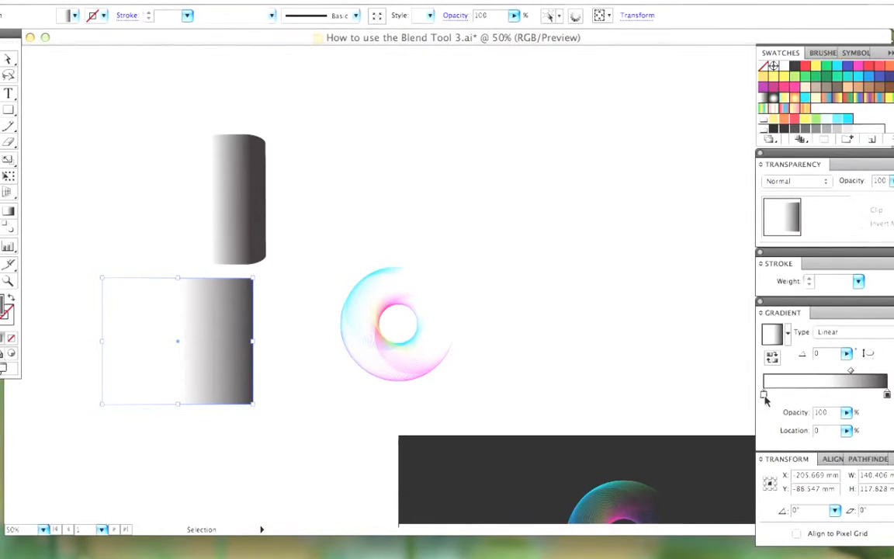
drag(765, 396, 822, 397)
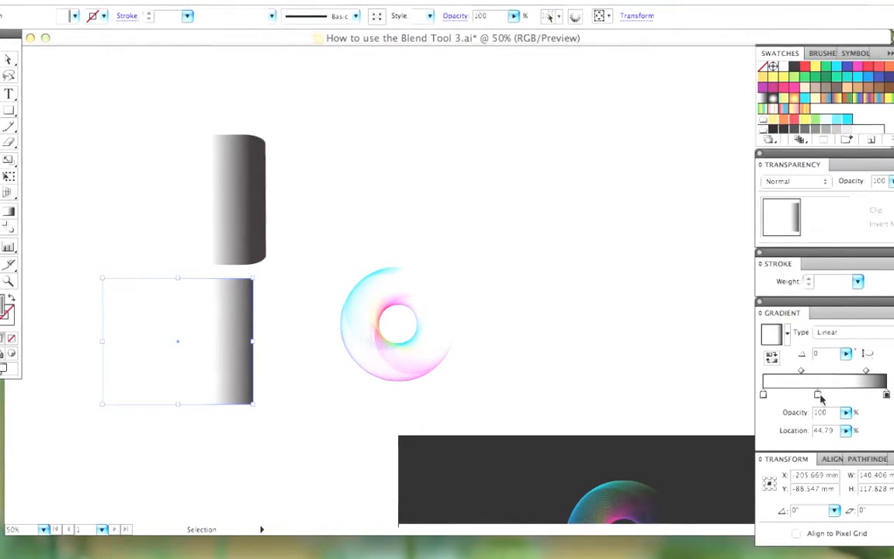
click(830, 396)
drag(833, 396, 850, 374)
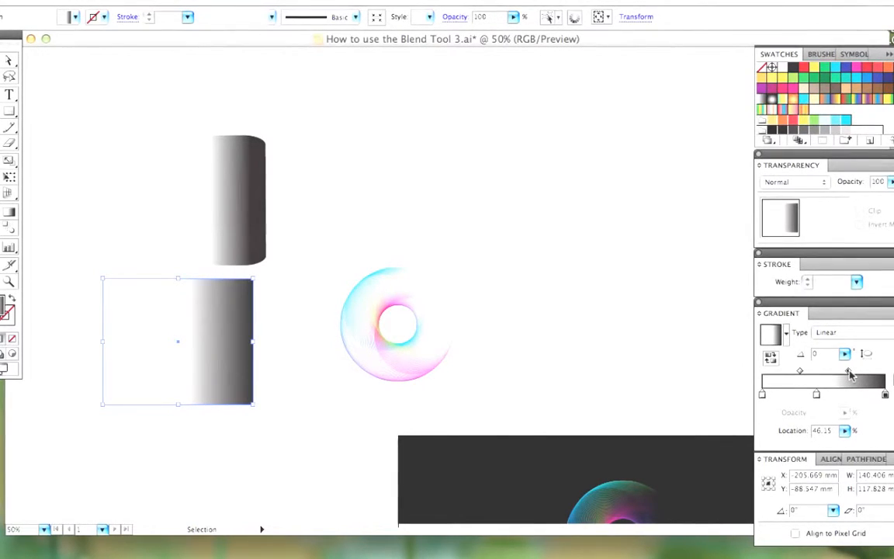
drag(818, 395, 828, 398)
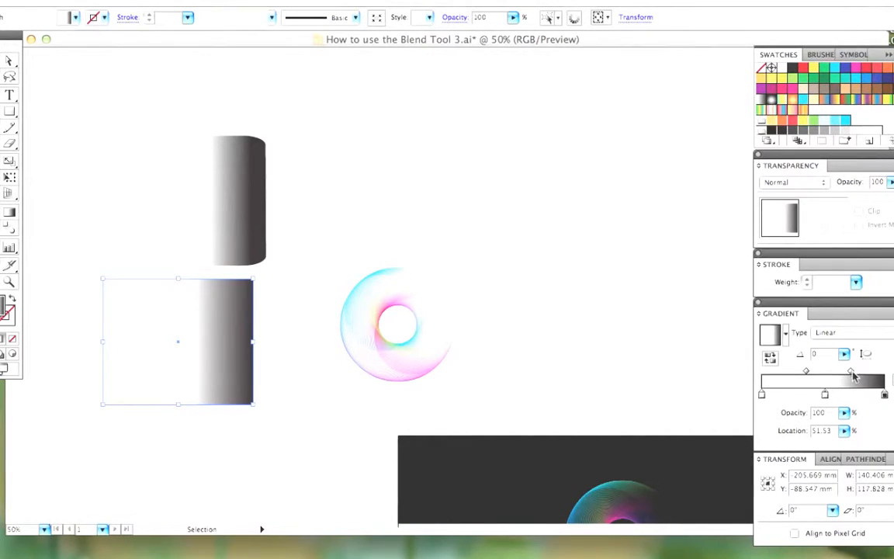
click(851, 372)
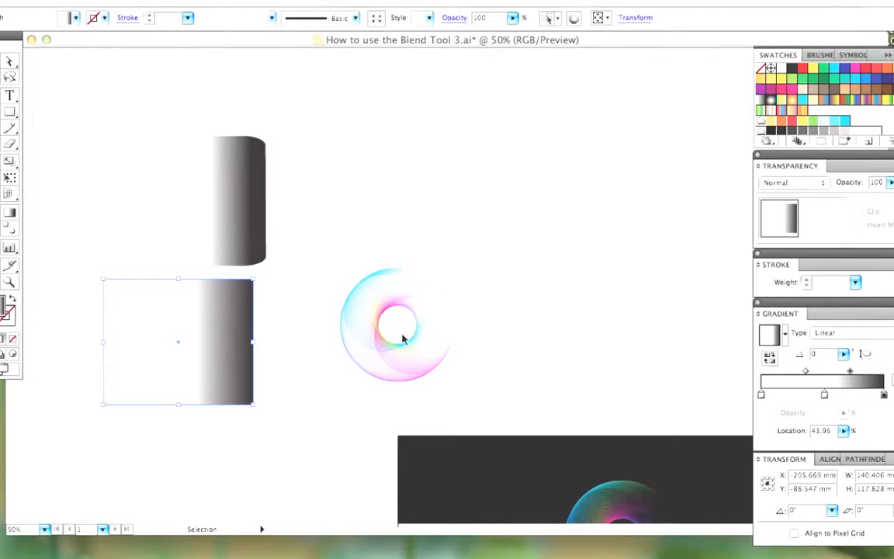
drag(825, 395, 821, 396)
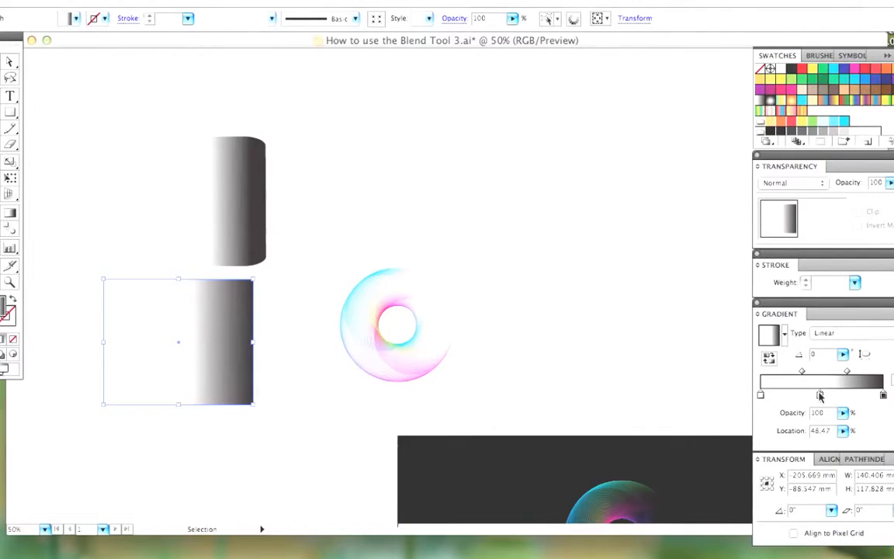
Step: Delete the rounded rectangle with the white-to-black gradient above the new gradient rectangle
click(617, 298)
click(176, 150)
key(Delete)
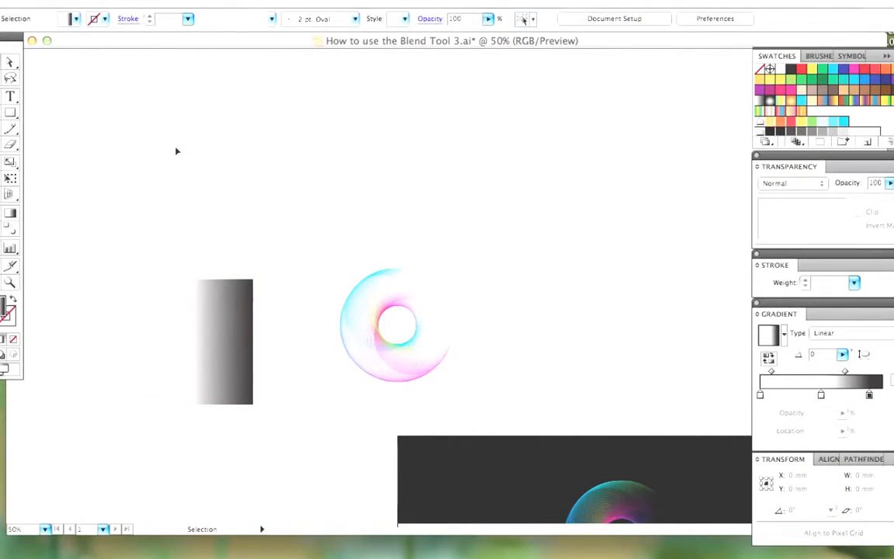
Step: Move the gradient rectangle straight down so that it no longer covers the completed ring
click(203, 329)
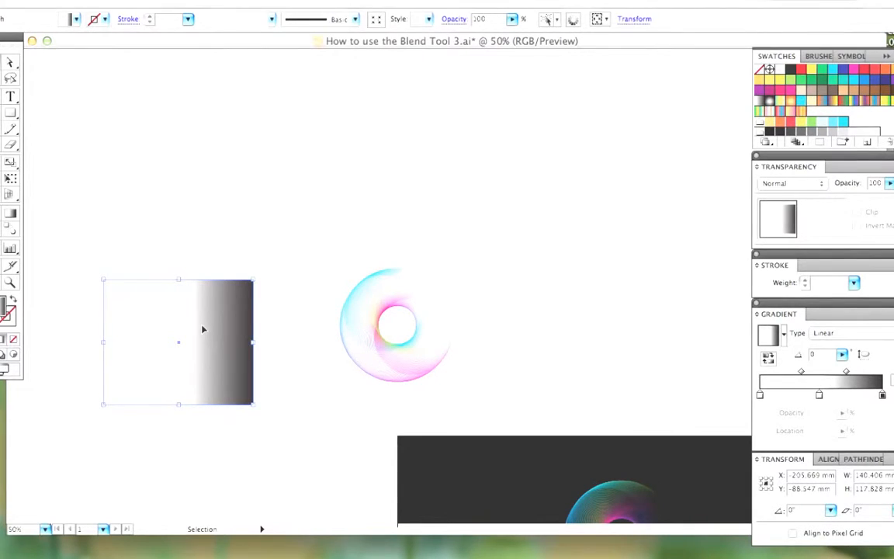
click(160, 220)
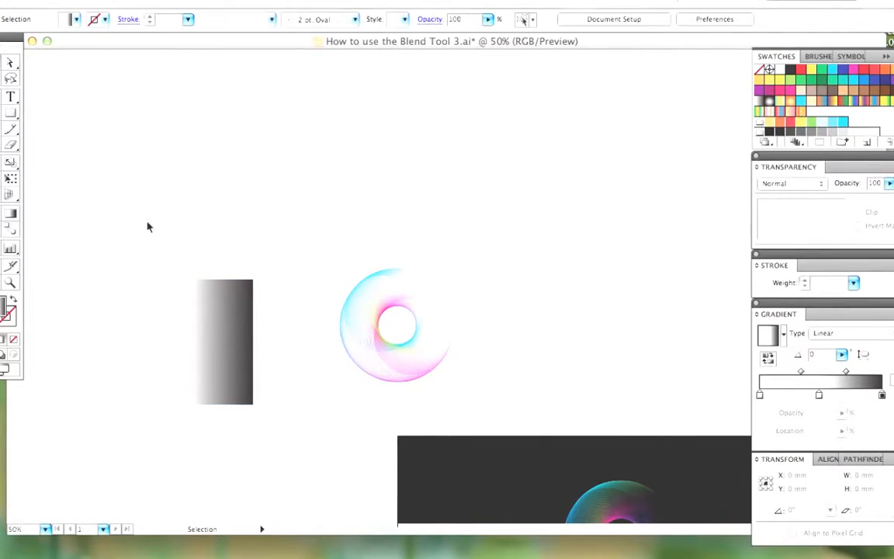
click(183, 302)
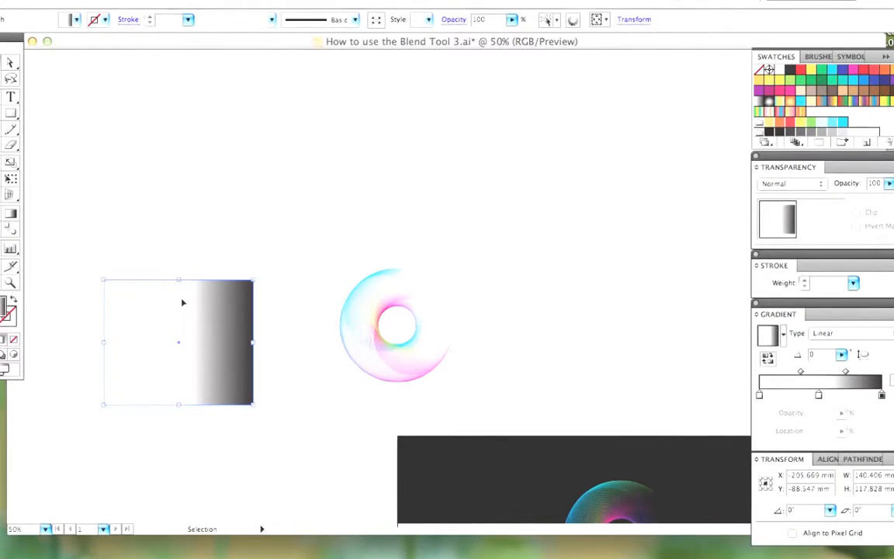
drag(147, 307, 150, 458)
click(217, 252)
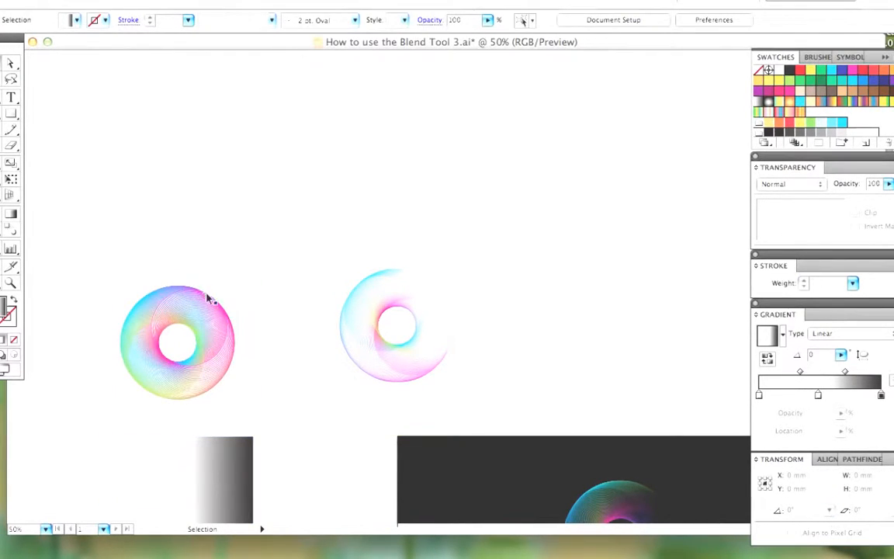
Step: Set the stroke weight of the uncovered blended ring to 0.25 pt
click(208, 296)
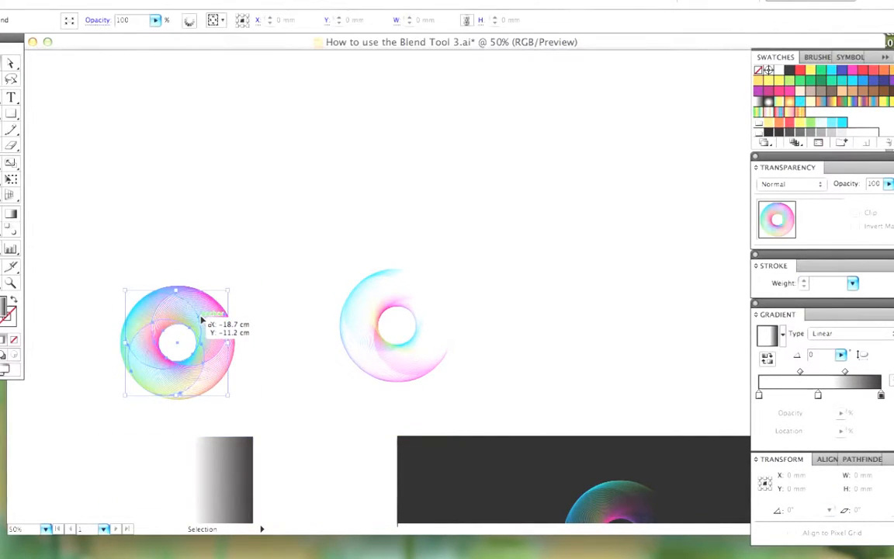
click(852, 284)
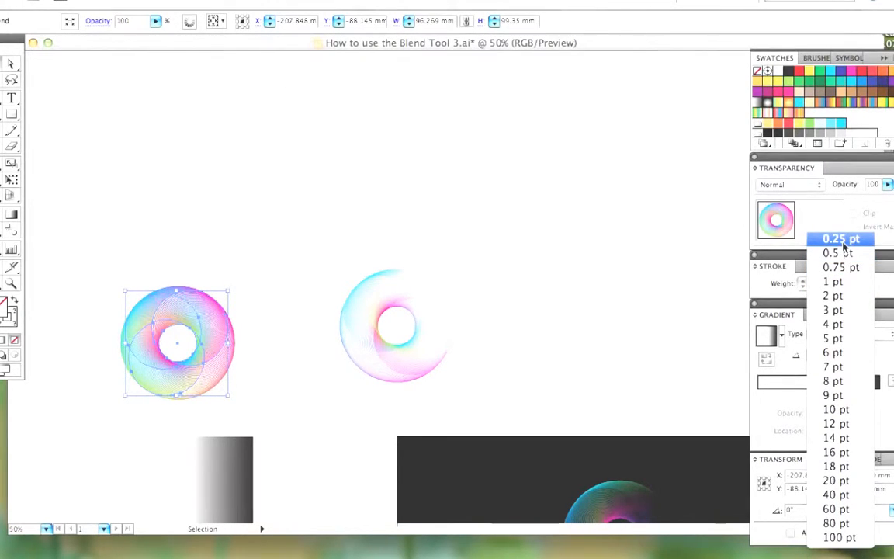
click(843, 240)
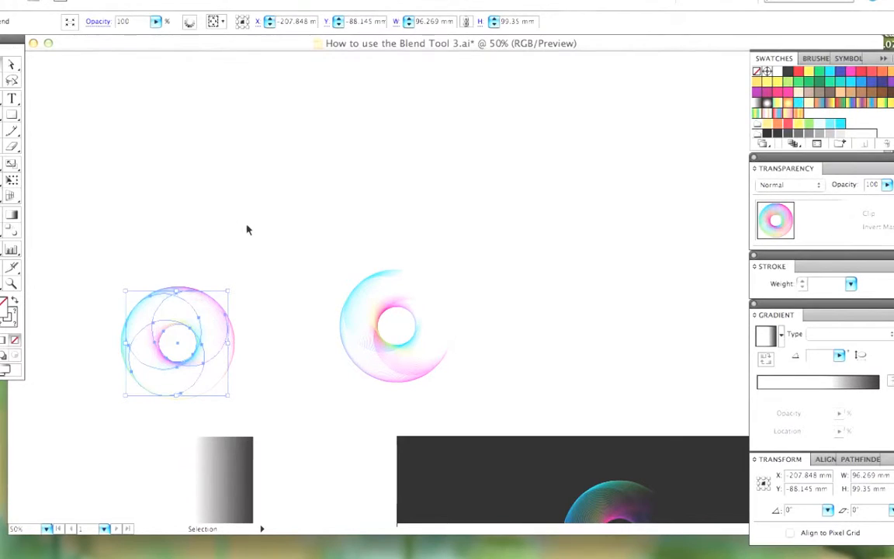
click(220, 304)
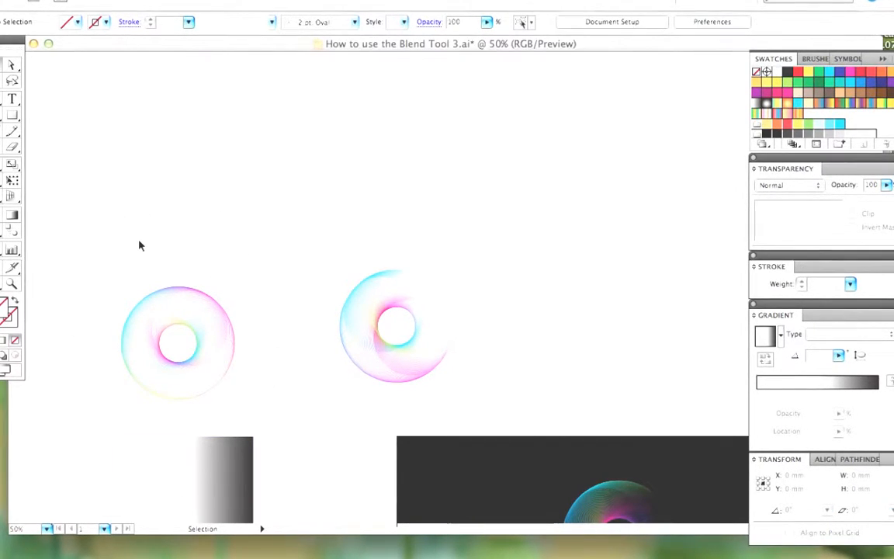
Step: Move the gradient rectangle back over the ring and make it a clipping opacity mask for the ring
drag(178, 475, 181, 319)
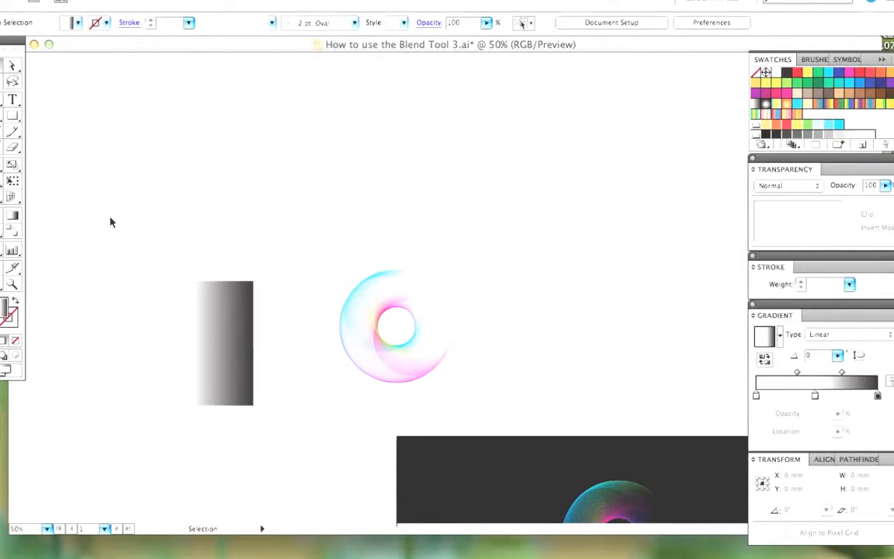
drag(111, 219, 238, 420)
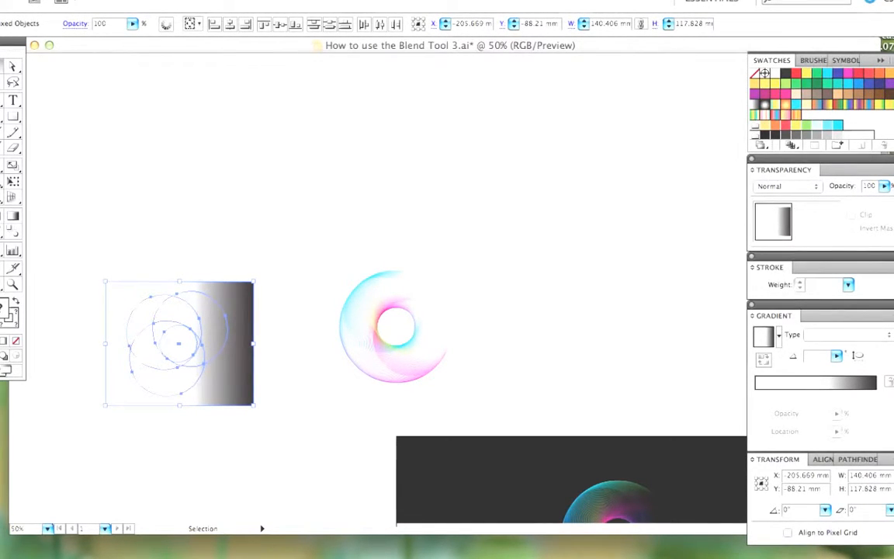
click(380, 1)
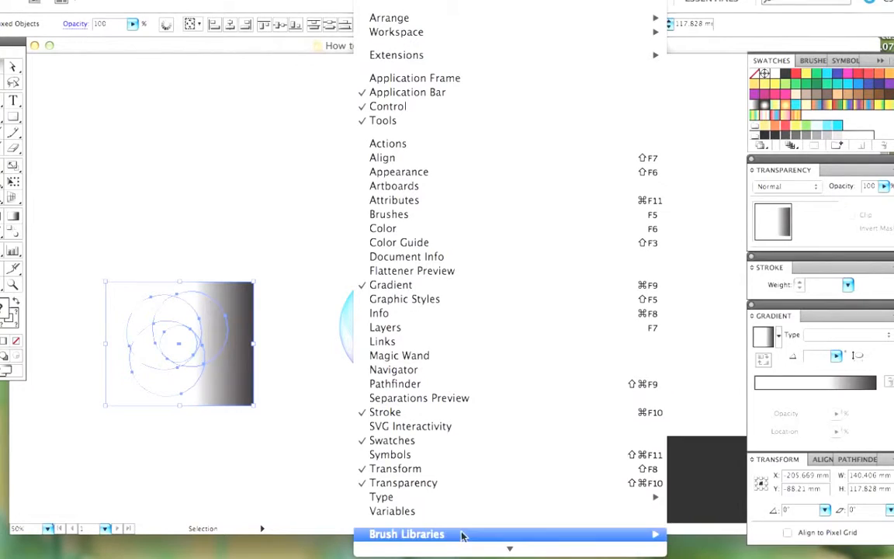
click(680, 234)
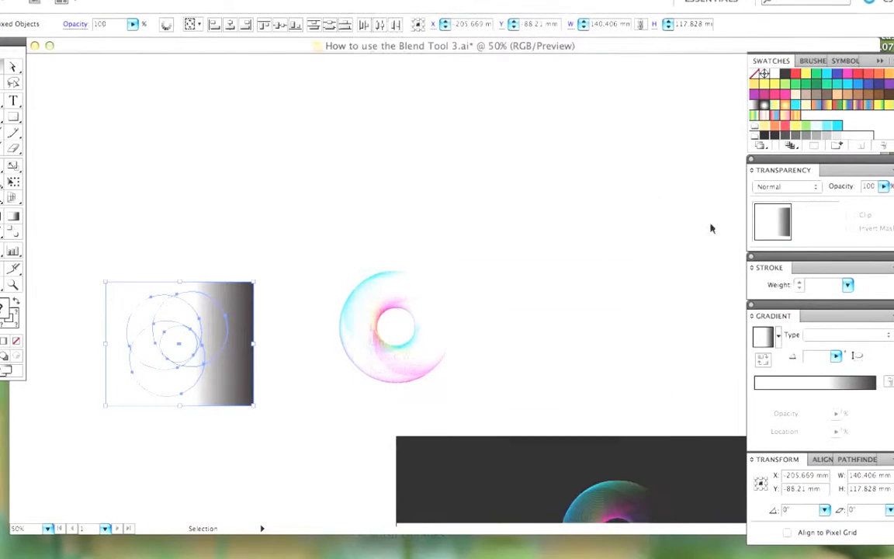
click(889, 170)
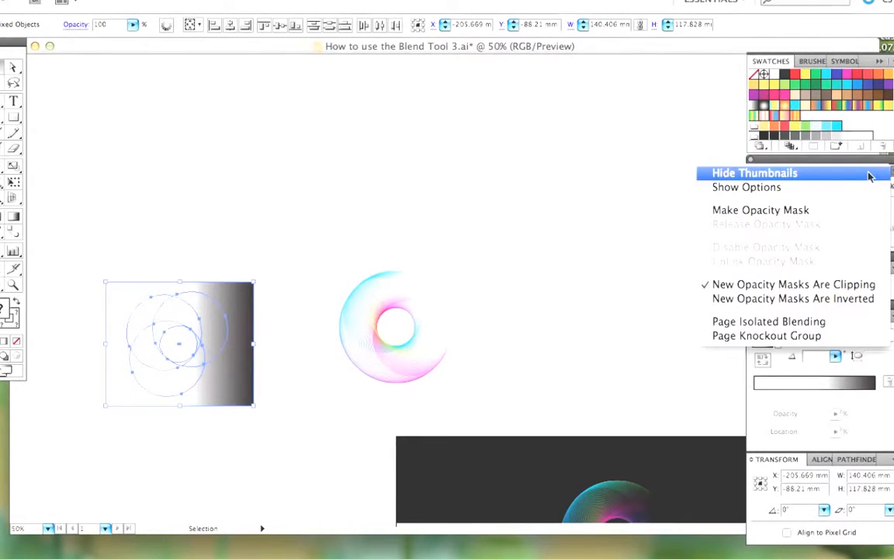
click(814, 212)
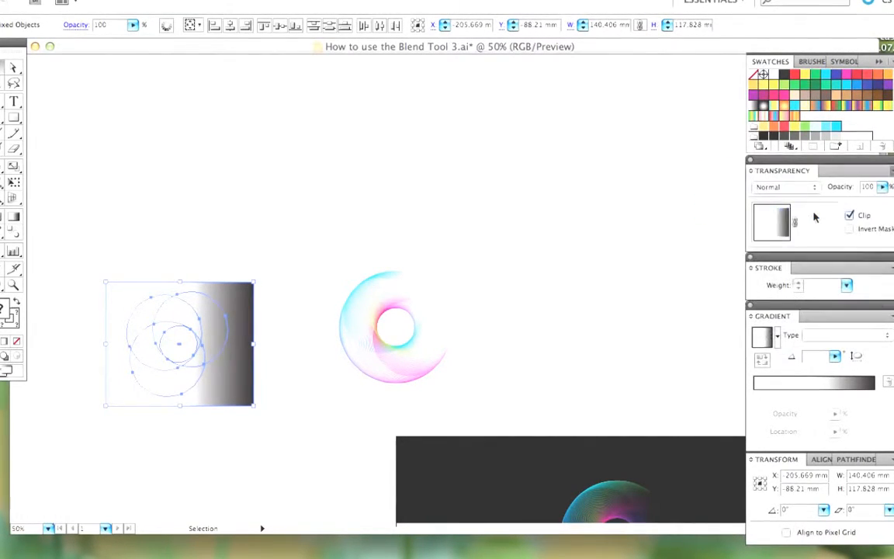
click(569, 212)
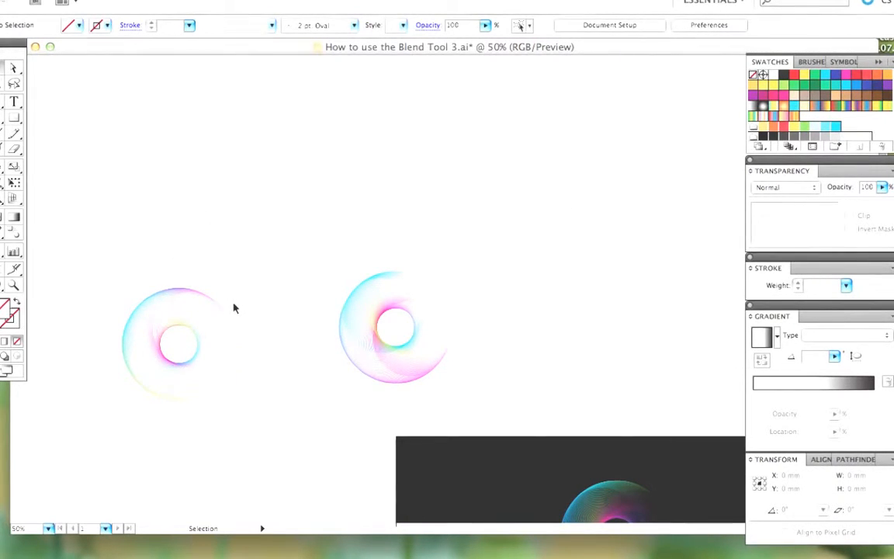
Step: Examine the faded side of the masked ring and its opacity mask settings
click(215, 315)
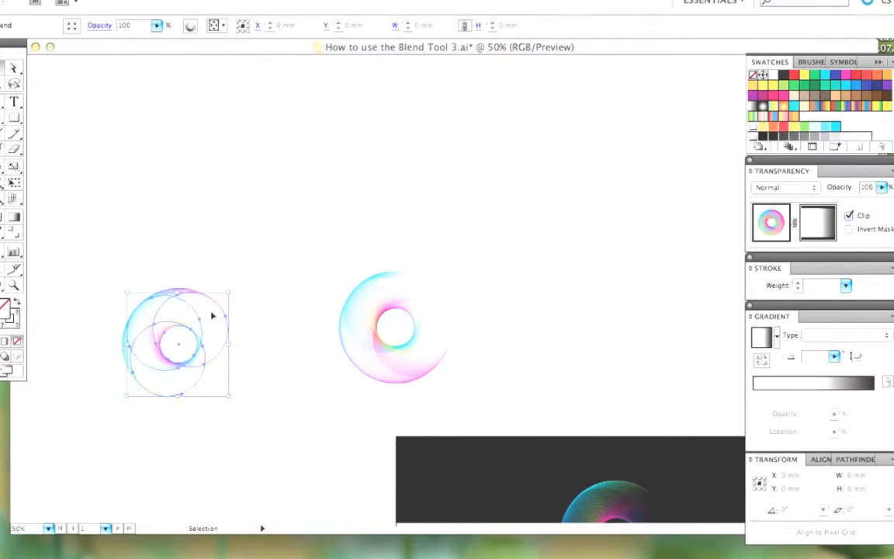
click(275, 327)
click(216, 391)
click(249, 373)
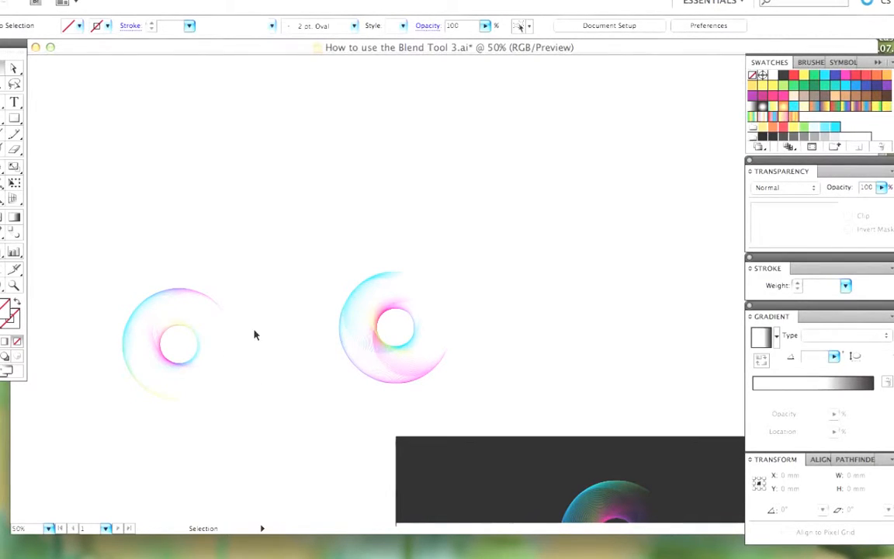
click(224, 348)
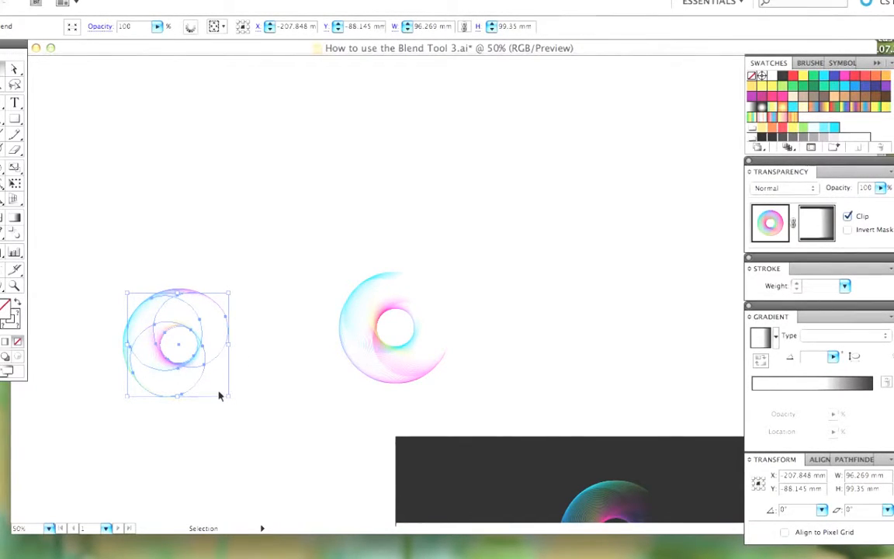
click(207, 245)
click(198, 314)
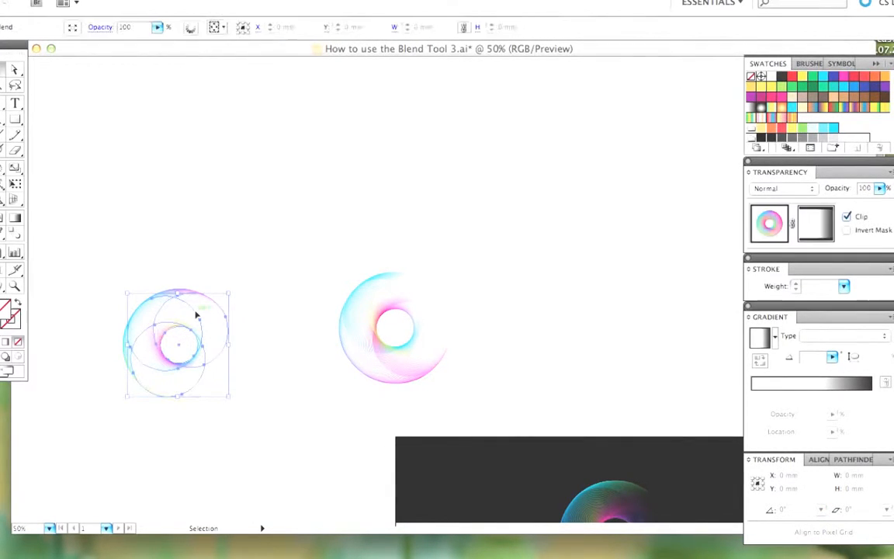
Step: Group the four example rings on the dark rectangle and delete them
drag(506, 413, 371, 283)
click(411, 307)
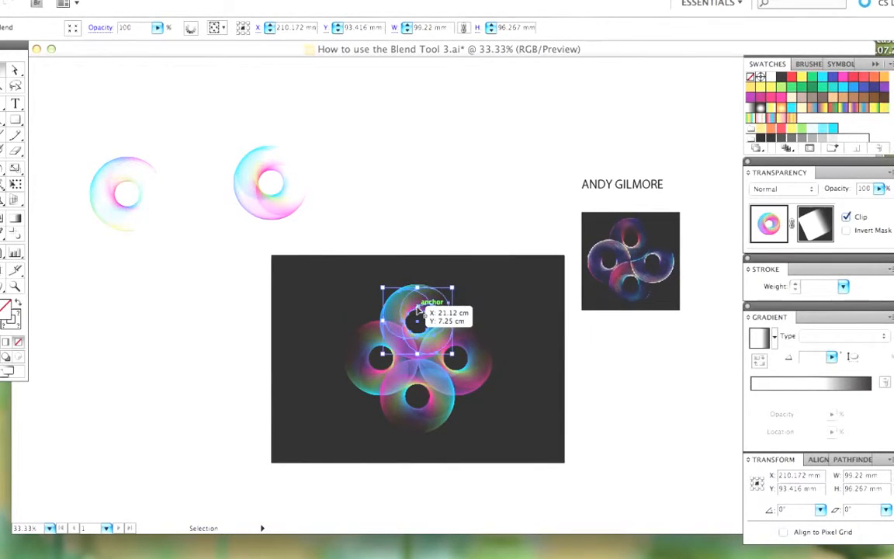
shift+click(459, 348)
shift+click(361, 363)
shift+click(414, 427)
key(ctrl+g)
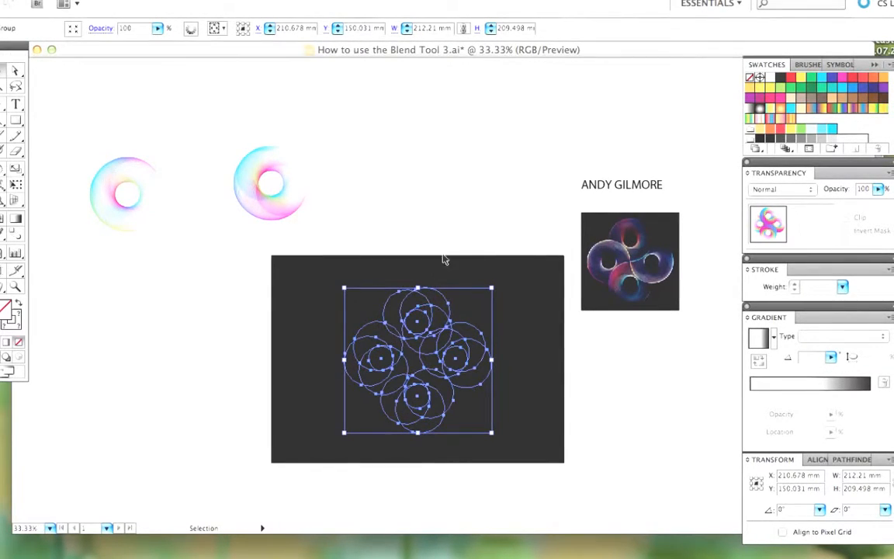
key(Delete)
Step: Move the newly masked ring onto the upper middle of the dark rectangle
click(143, 165)
drag(125, 172, 412, 289)
key(super+equal)
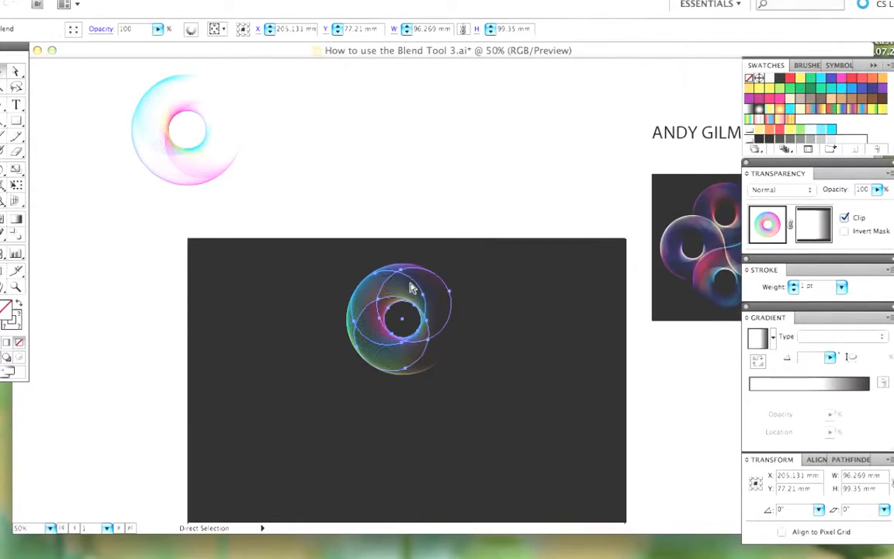
drag(505, 335, 477, 263)
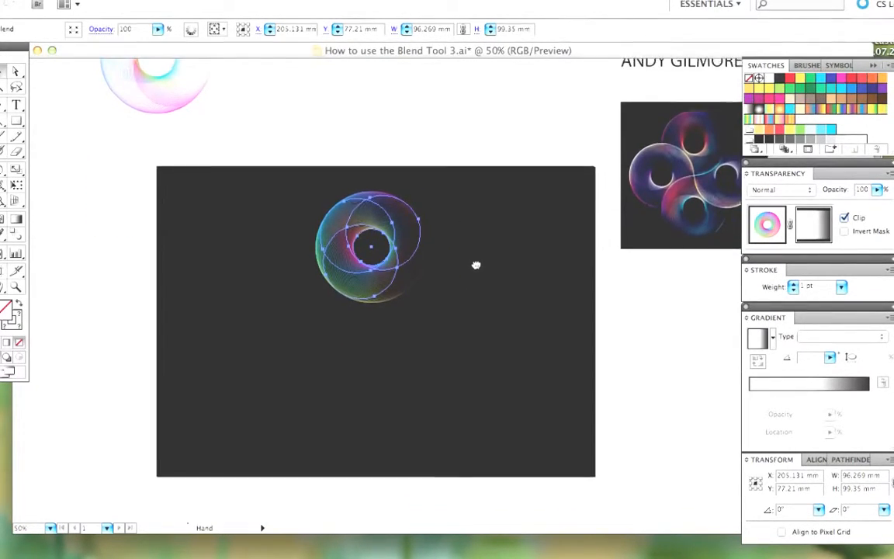
click(450, 119)
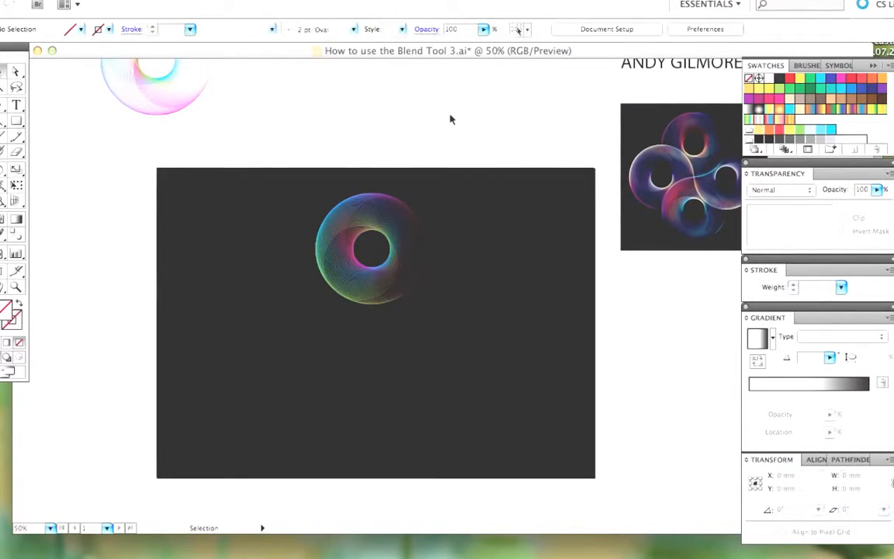
Step: Duplicate the ring about 10.19 cm straight below the original on the dark rectangle
click(373, 218)
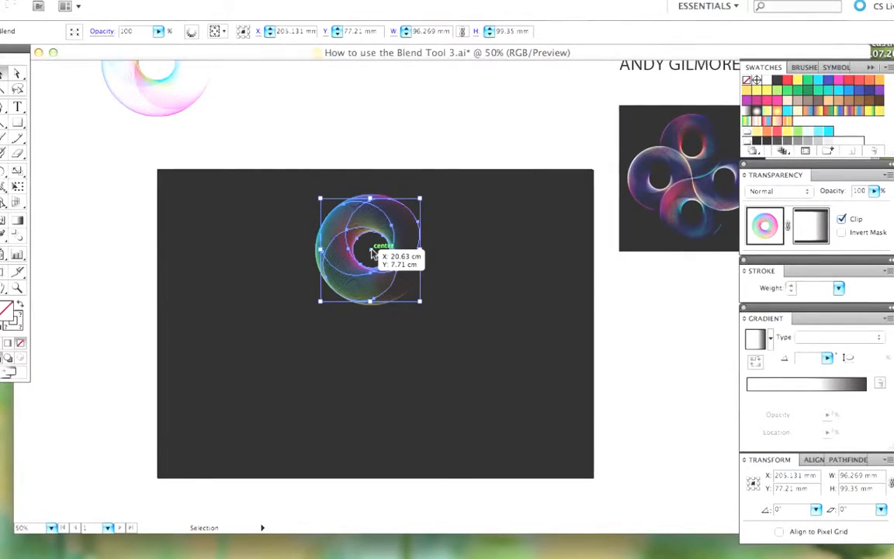
drag(373, 255, 382, 362)
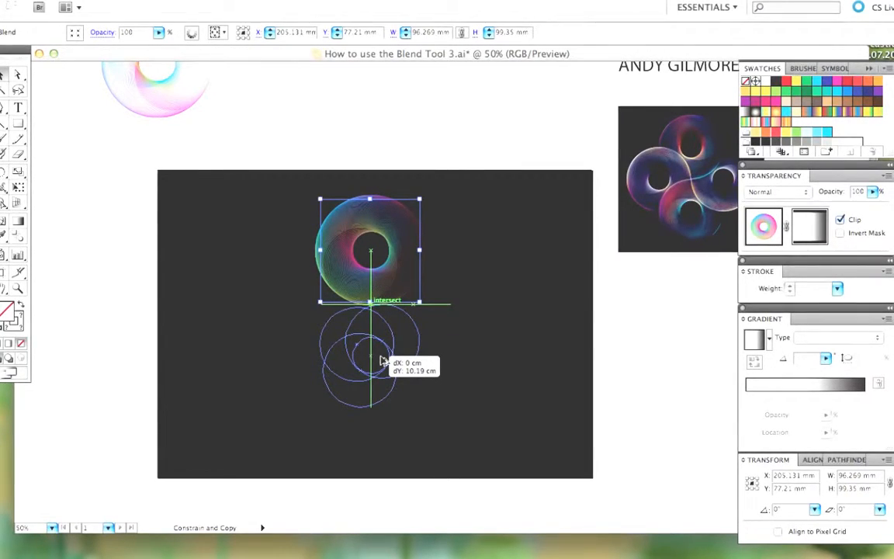
drag(382, 362, 382, 362)
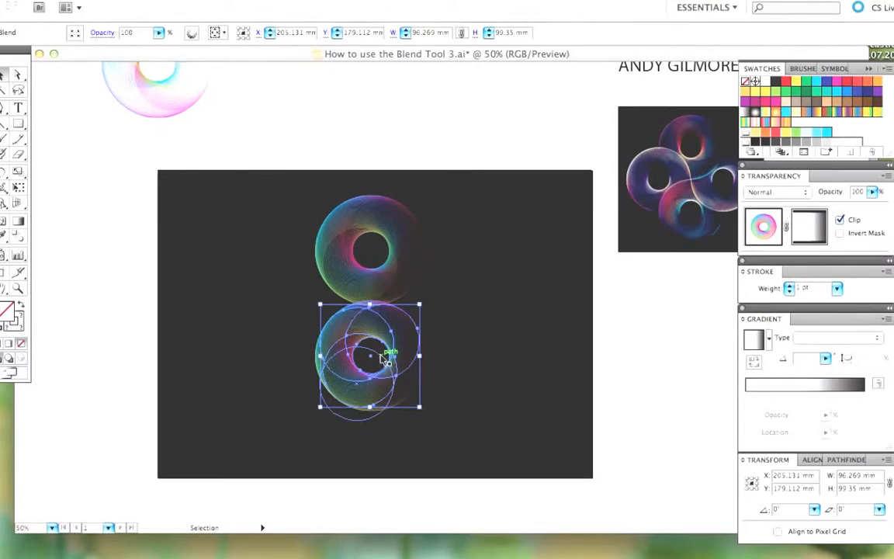
click(381, 135)
Step: Nudge the lower ring down to a Y position of 184.051 mm so that it just touches the upper ring
click(390, 325)
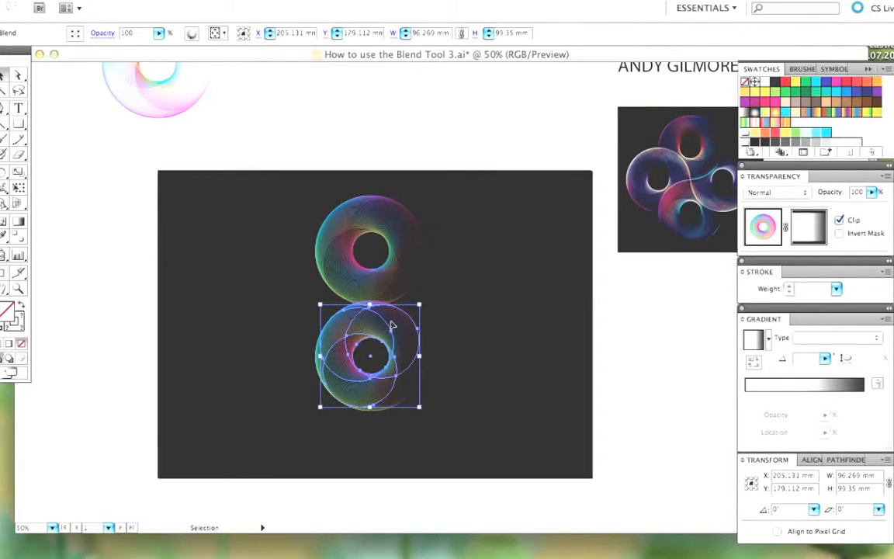
key(Down)
key(Down)
key(Down)
key(Down)
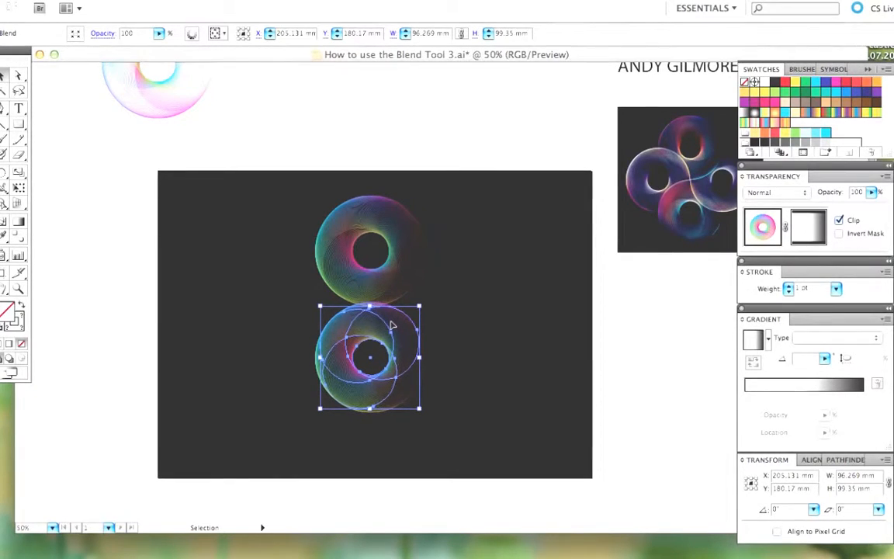
key(Down)
key(Down)
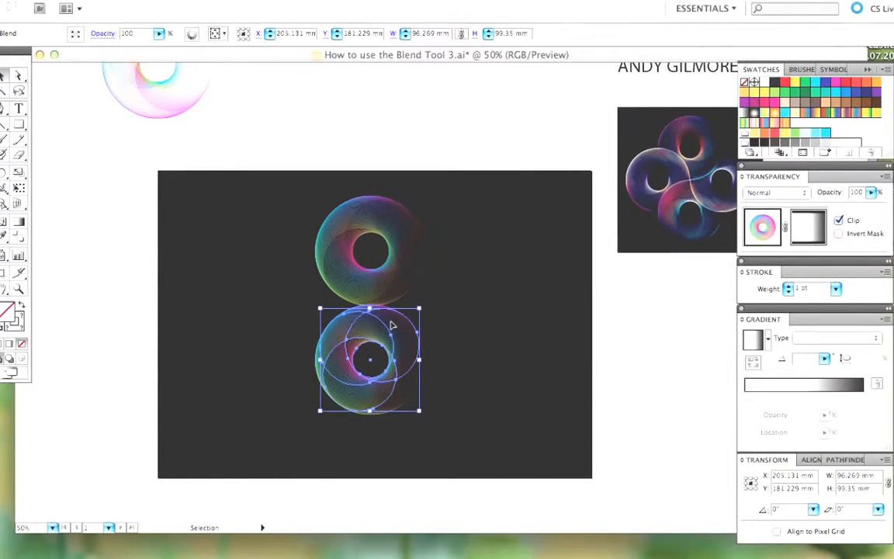
key(shift+Down)
key(Up)
key(Up)
key(Up)
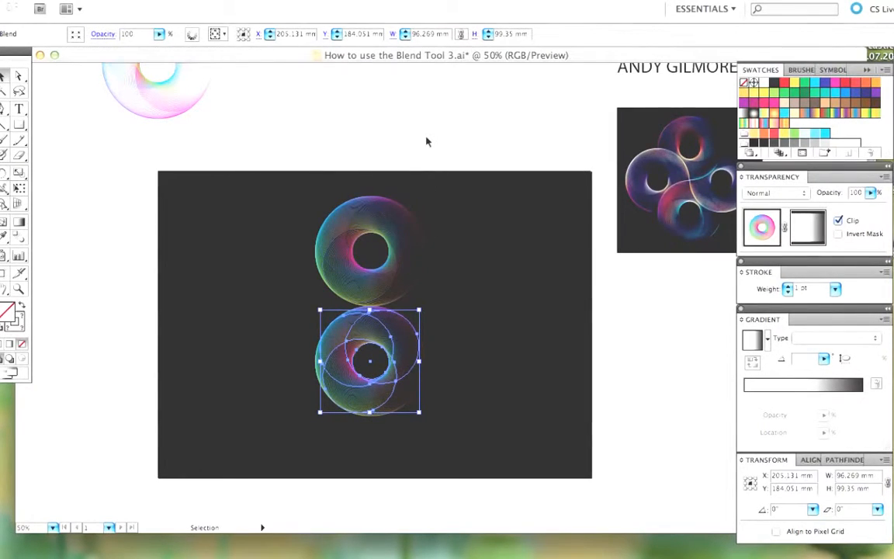
click(426, 142)
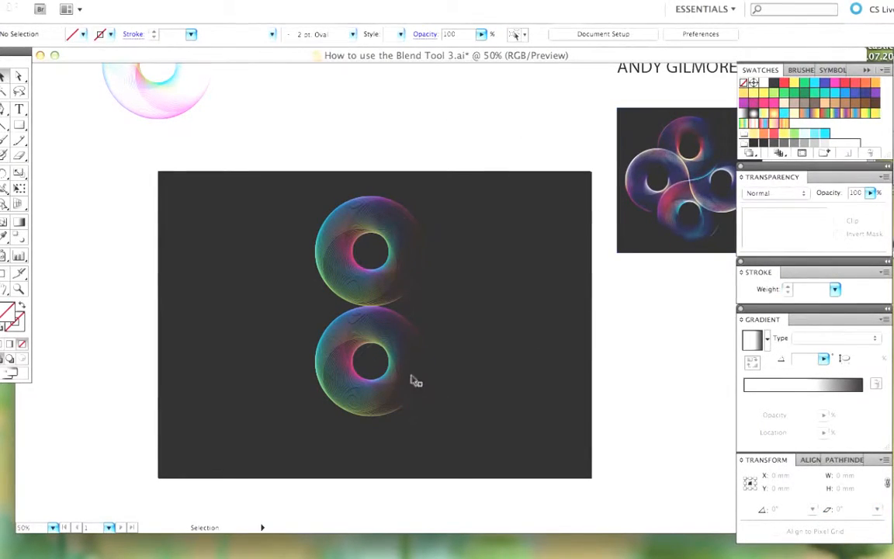
Step: Rotate the lower ring 90 degrees clockwise in place so its bright side faces the upper ring
drag(419, 356, 438, 377)
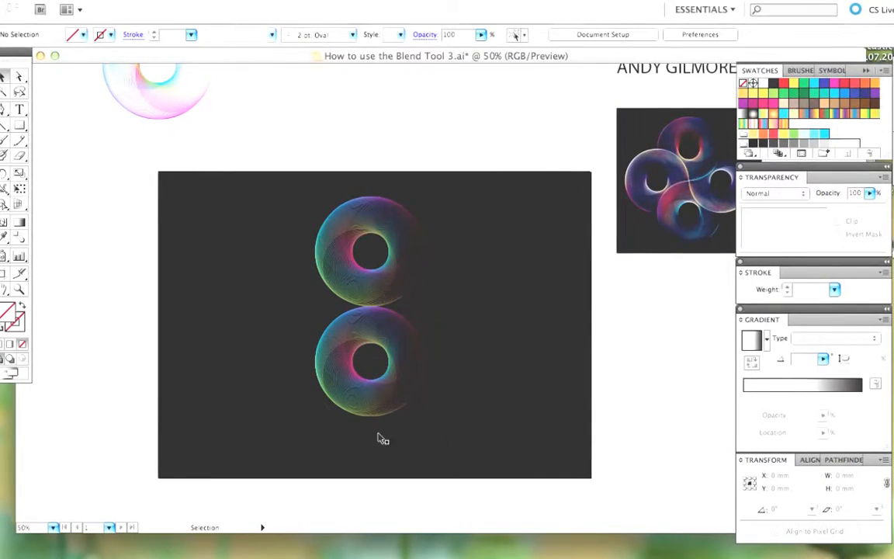
click(365, 382)
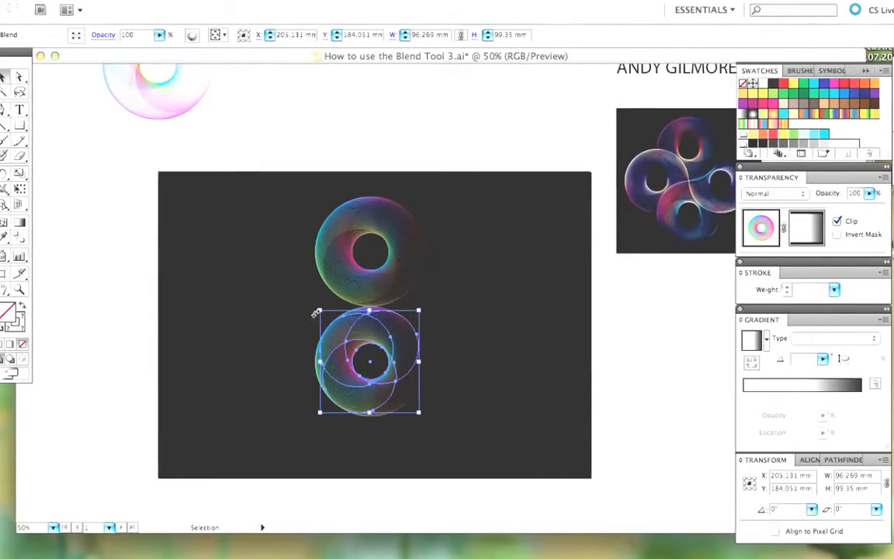
drag(314, 310, 415, 315)
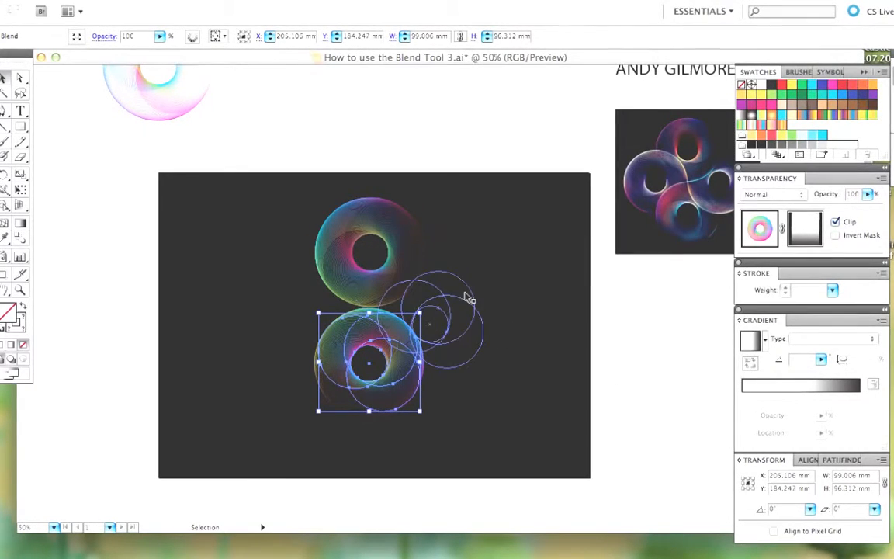
click(467, 296)
key(v)
click(467, 296)
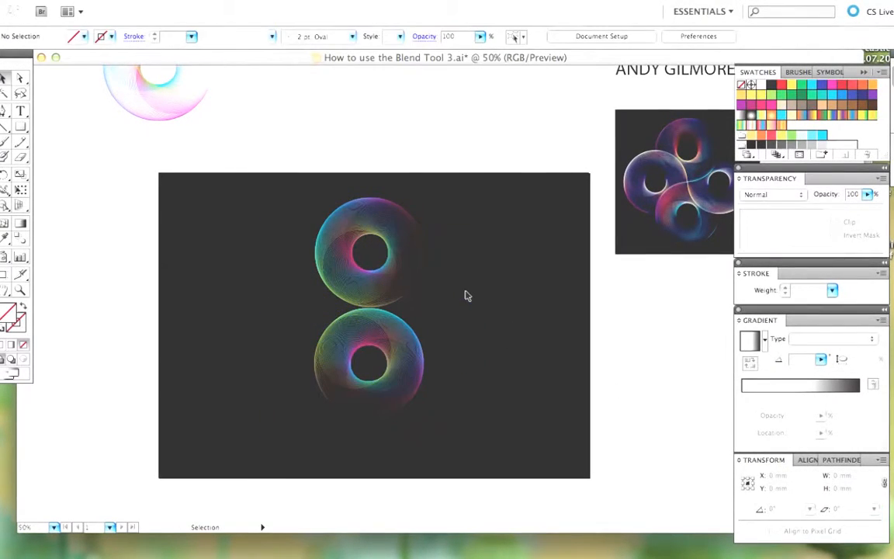
Step: Duplicate the two stacked rings in place and rotate the copies 90 degrees about their shared centre, forming a four-ring cross
drag(311, 173, 415, 396)
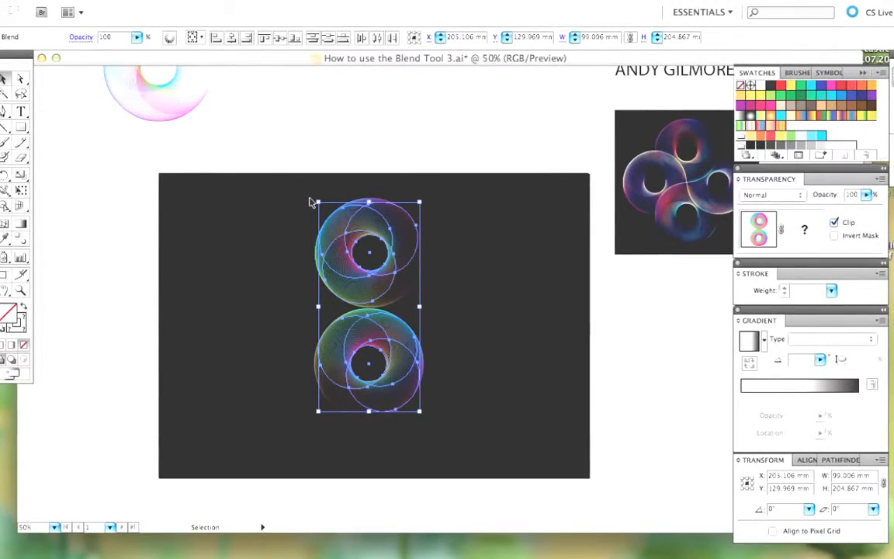
key(a)
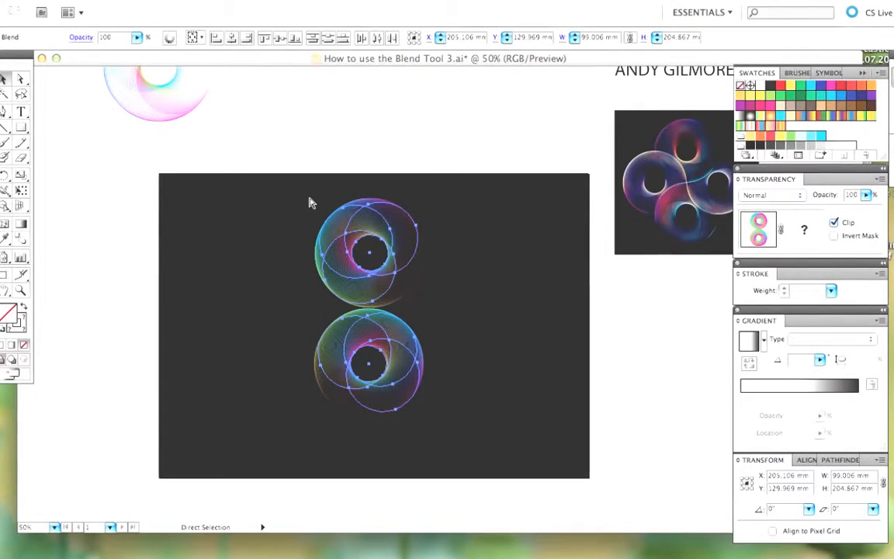
key(v)
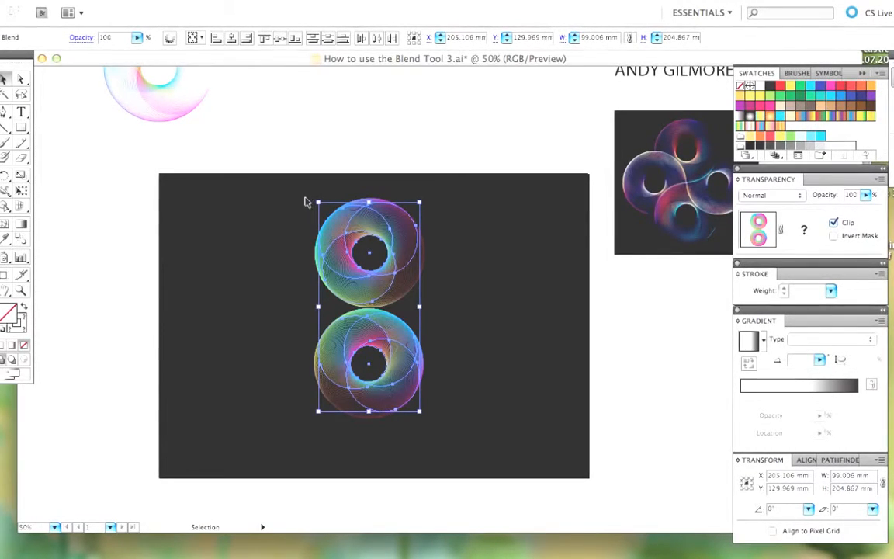
drag(313, 202, 469, 264)
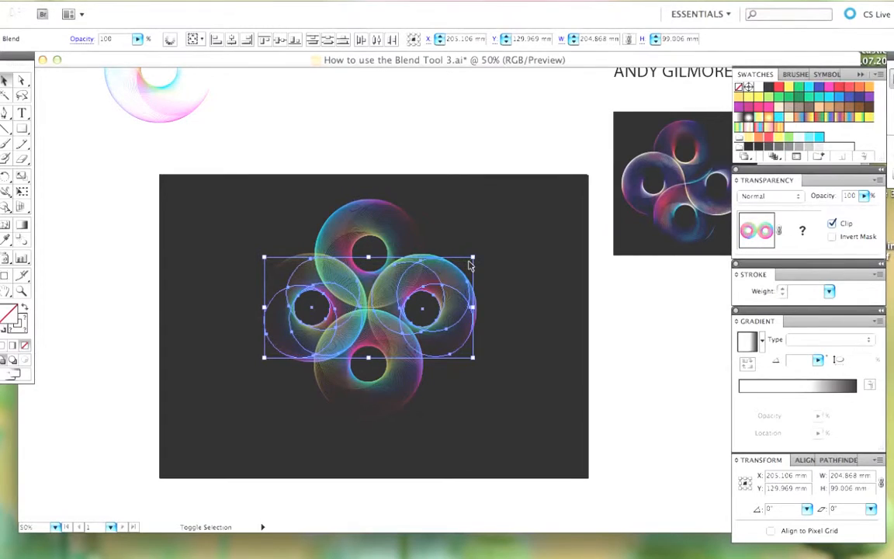
click(419, 134)
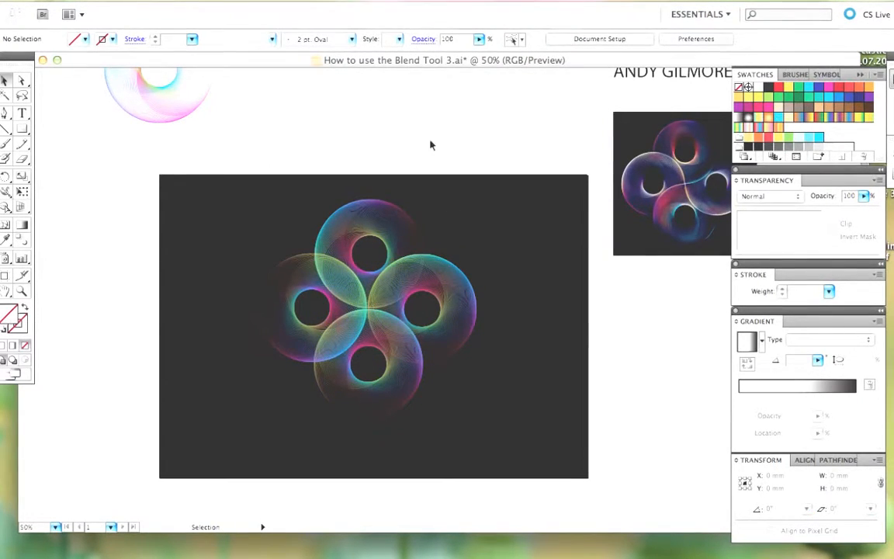
Step: Rotate the right ring of the cross about 135 degrees counterclockwise so its bright side faces the lower left
scroll(469, 235, right, 3)
scroll(450, 233, up, 1)
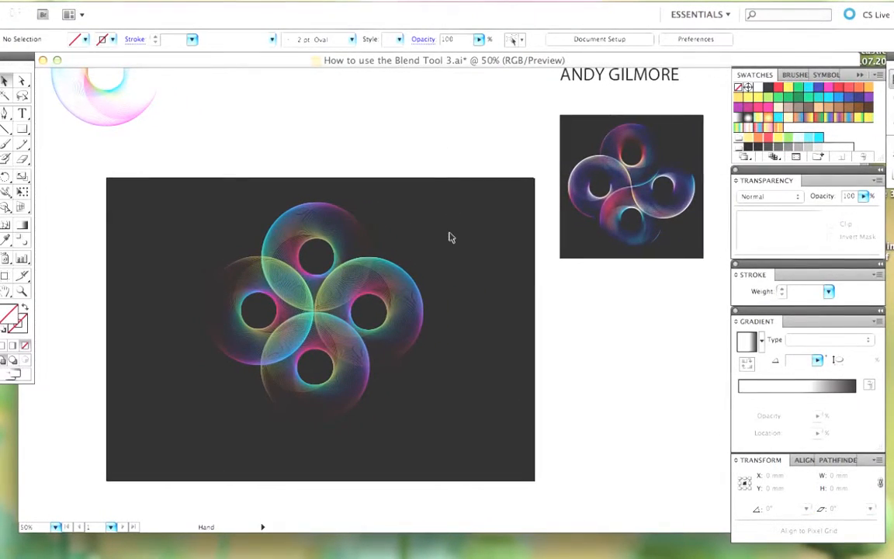
click(388, 286)
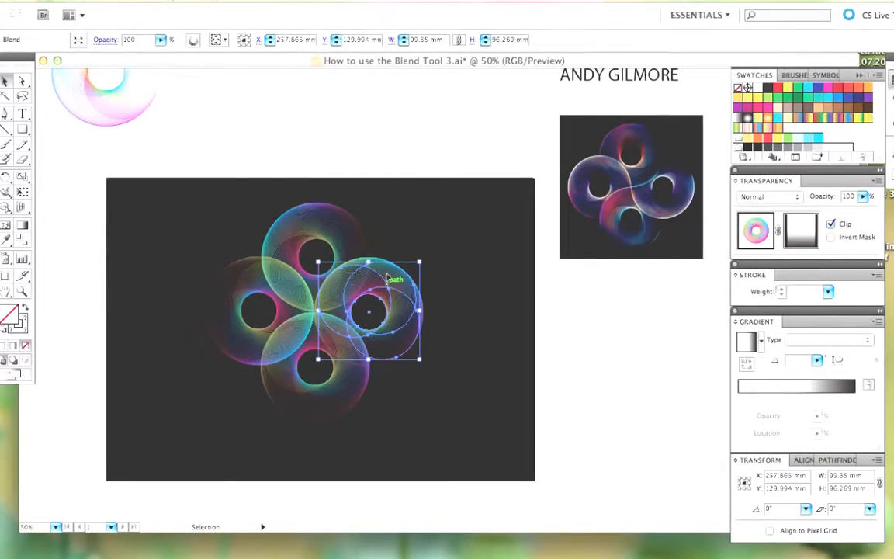
click(384, 144)
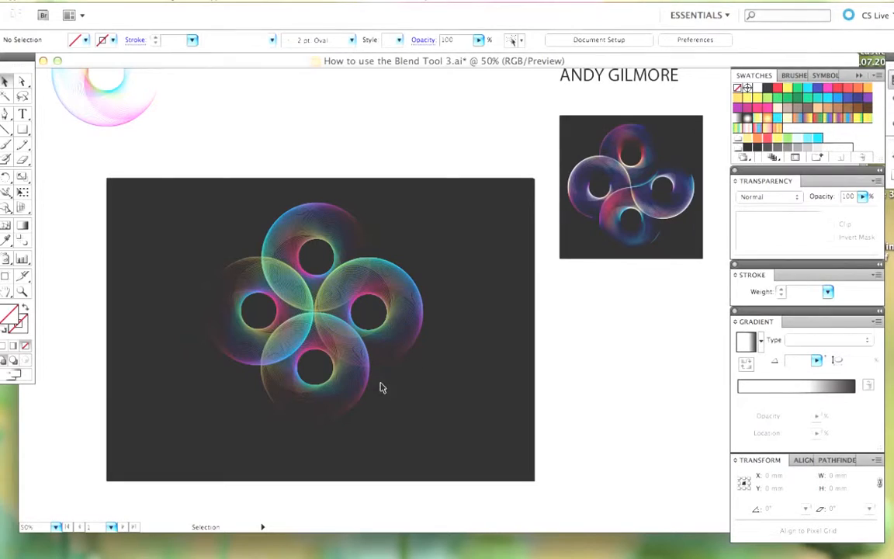
click(415, 323)
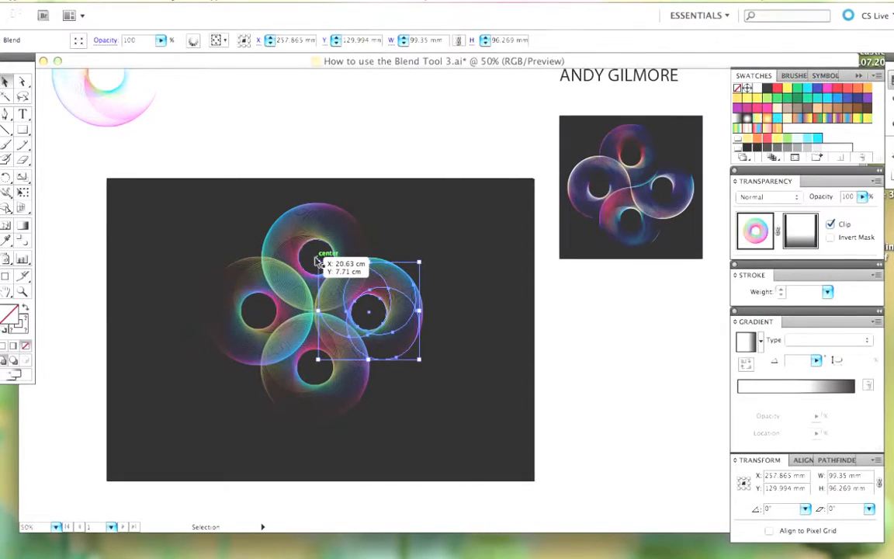
drag(421, 256, 296, 320)
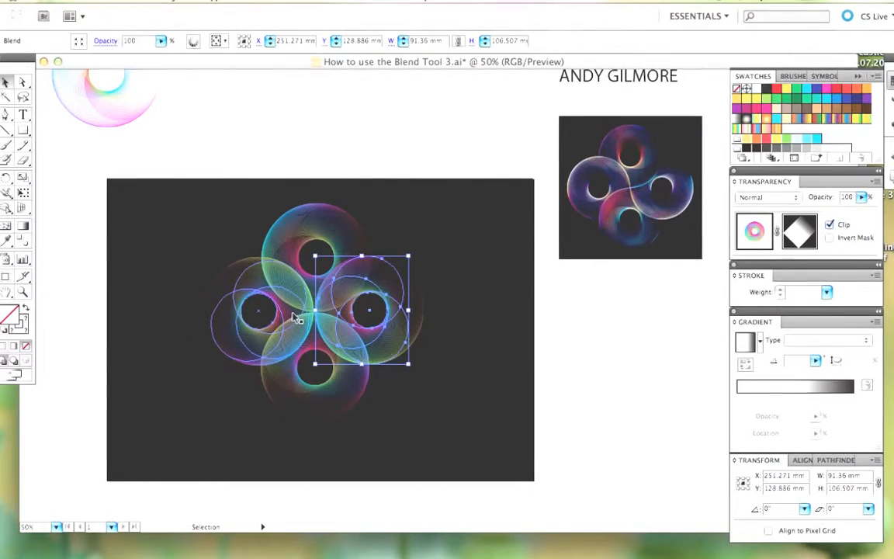
click(421, 146)
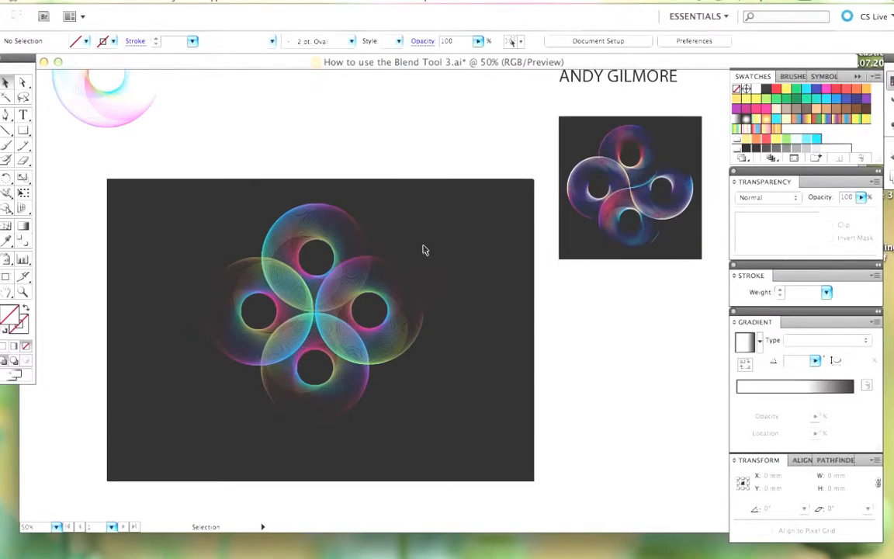
Step: Rotate the uppermost ring slightly counterclockwise in place to shift its faded area
click(246, 289)
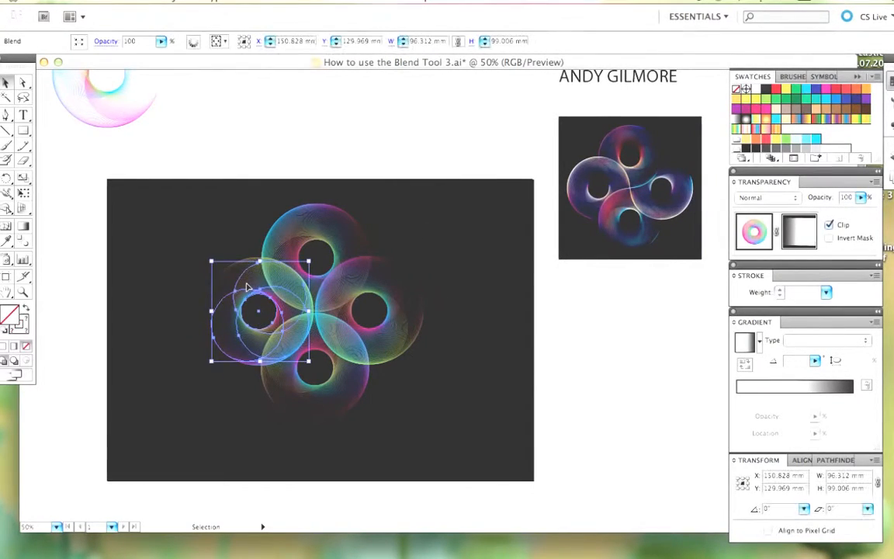
click(231, 168)
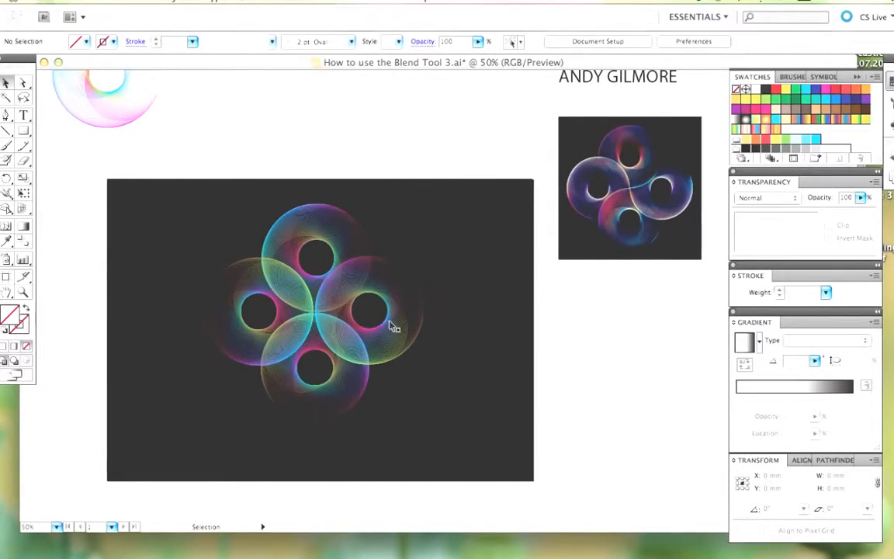
click(350, 235)
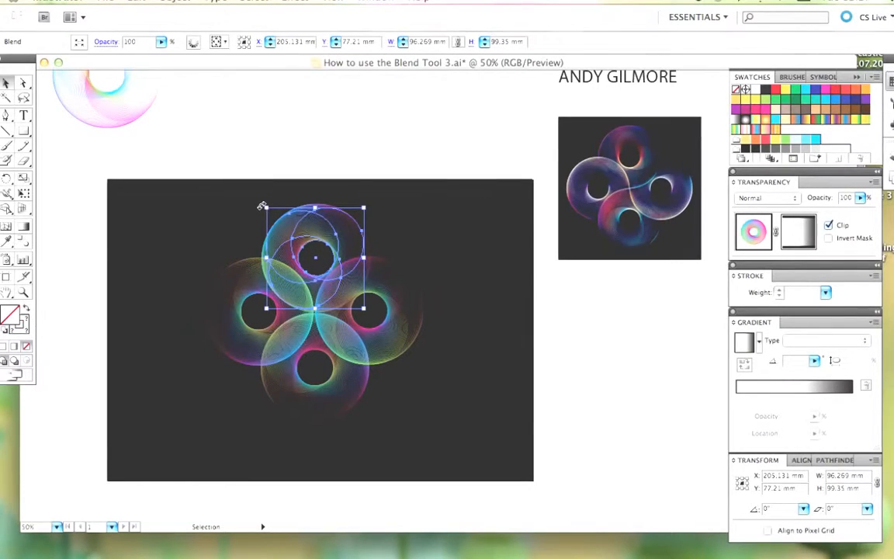
drag(262, 206, 241, 250)
click(374, 160)
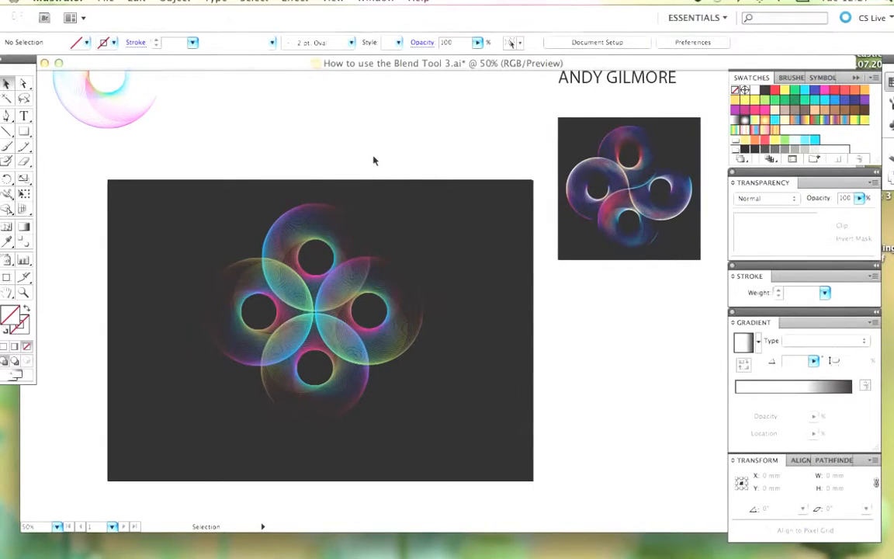
Step: Move all four rings together about 0.26 cm left and 1.61 cm down to centre them on the dark rectangle
drag(377, 182, 402, 186)
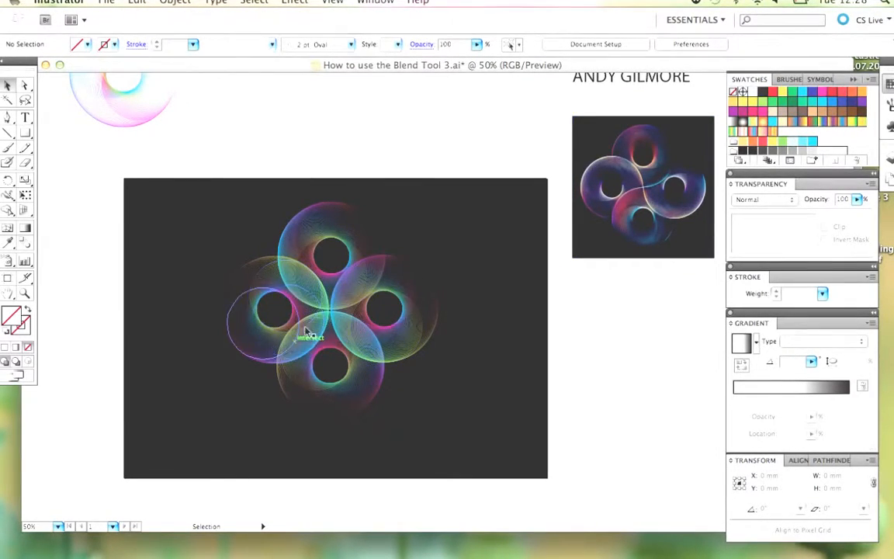
drag(225, 215, 437, 413)
drag(370, 304, 366, 326)
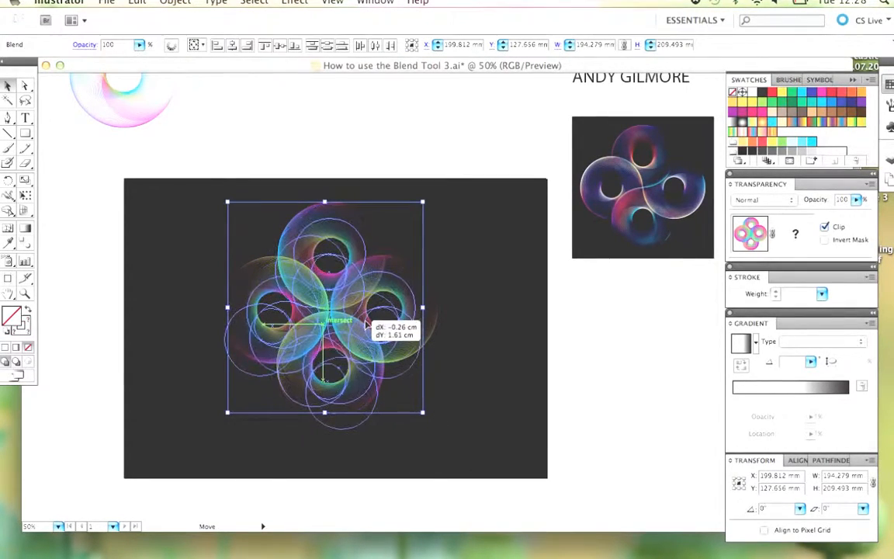
click(372, 158)
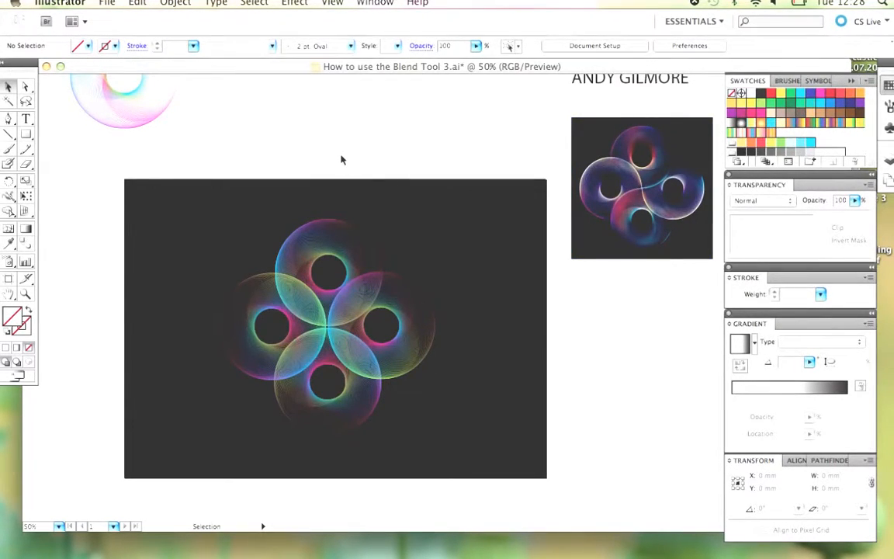
Step: Check the right ring's opacity mask, and view the finished four-ring artwork at 66.67% zoom
click(400, 296)
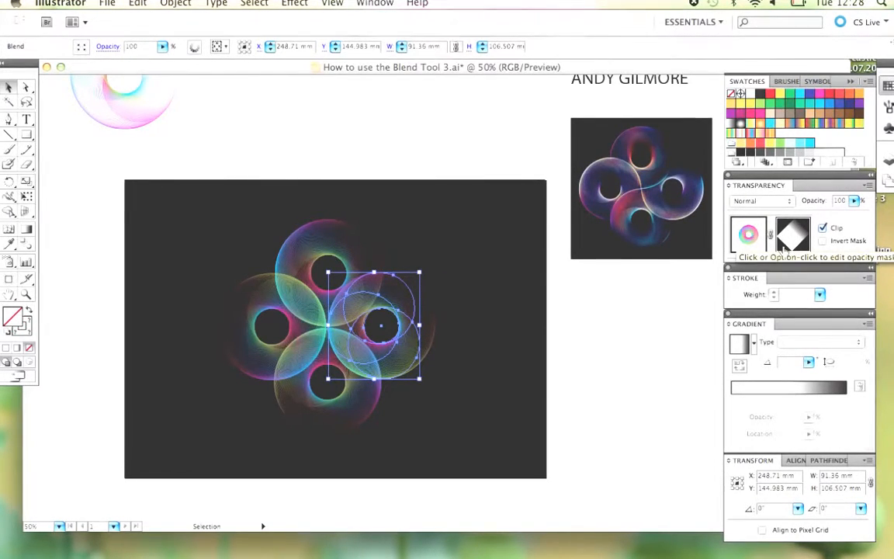
click(469, 141)
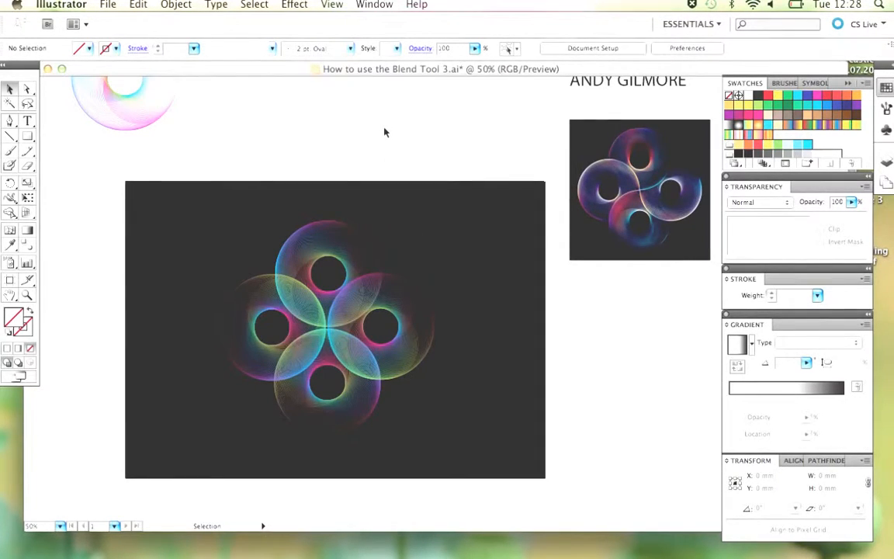
key(super+equal)
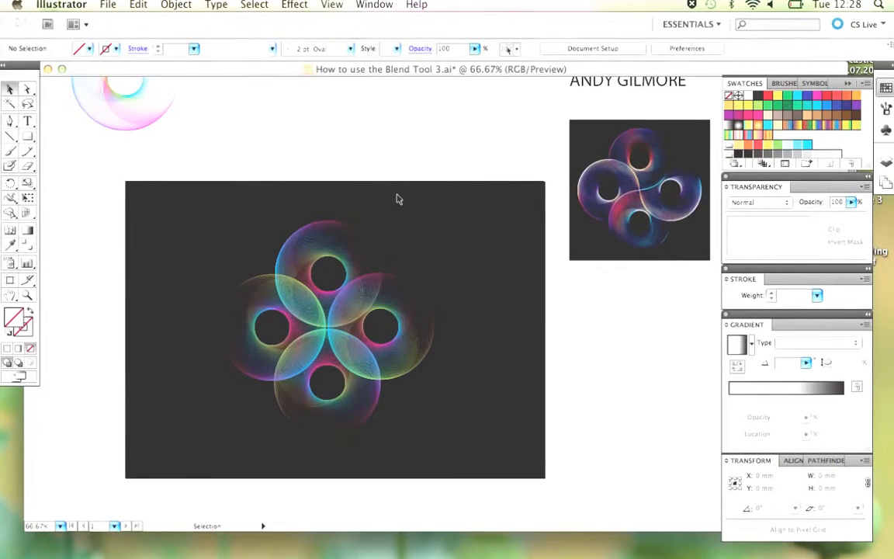
drag(385, 276, 431, 231)
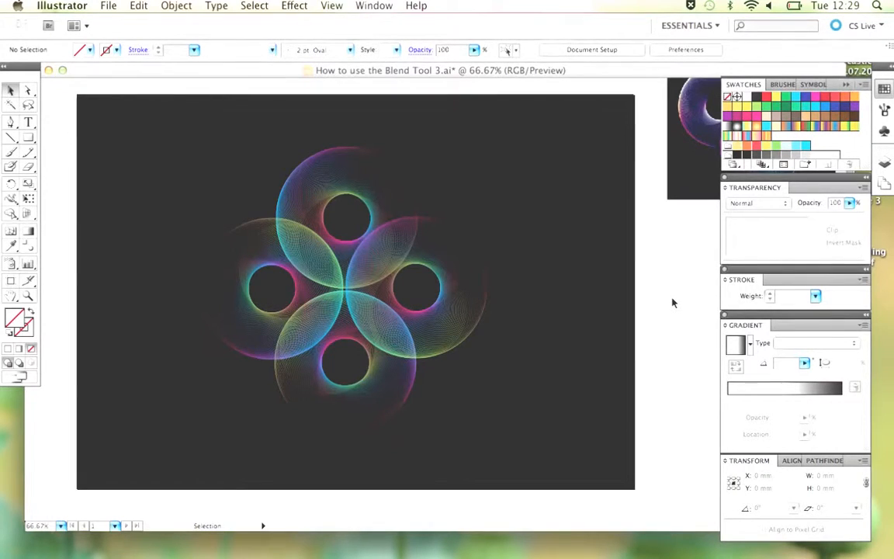
Step: Minimise the artwork's document window and switch to QuickTime Player
mouse_move(695, 545)
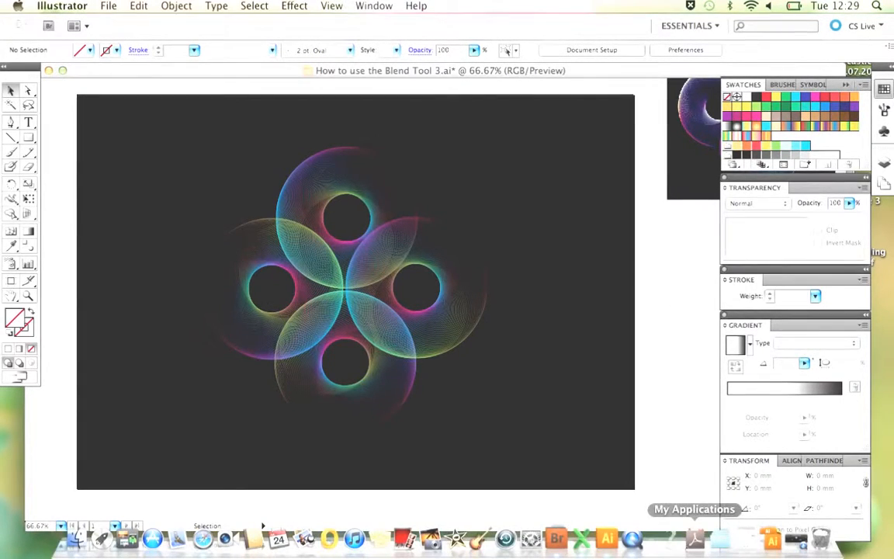
click(635, 538)
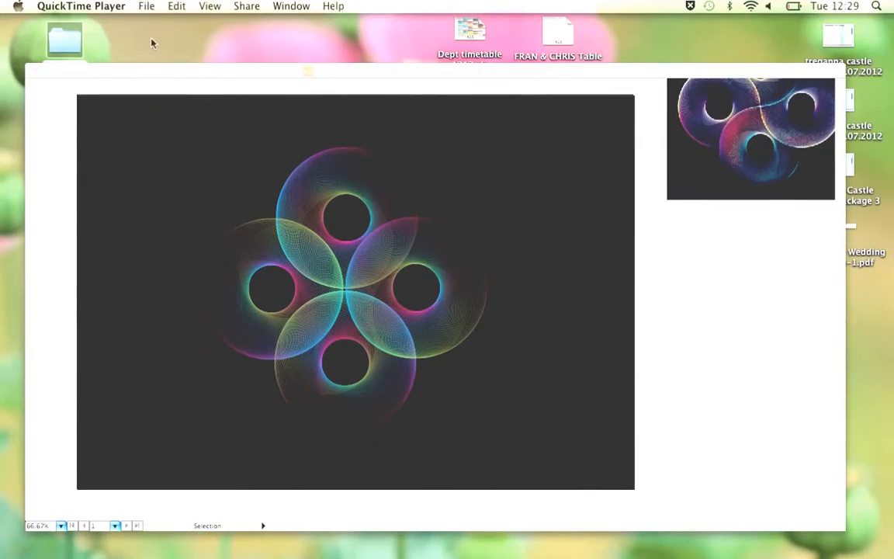
click(116, 7)
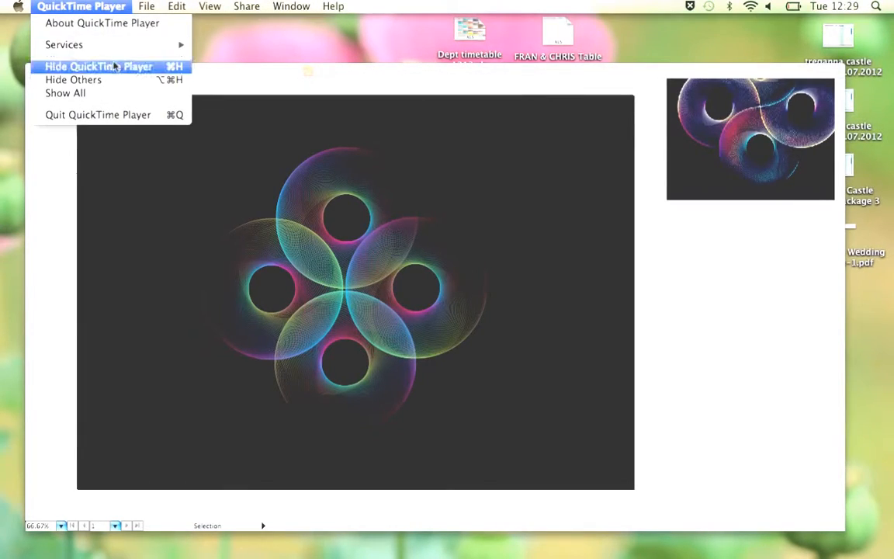
click(280, 72)
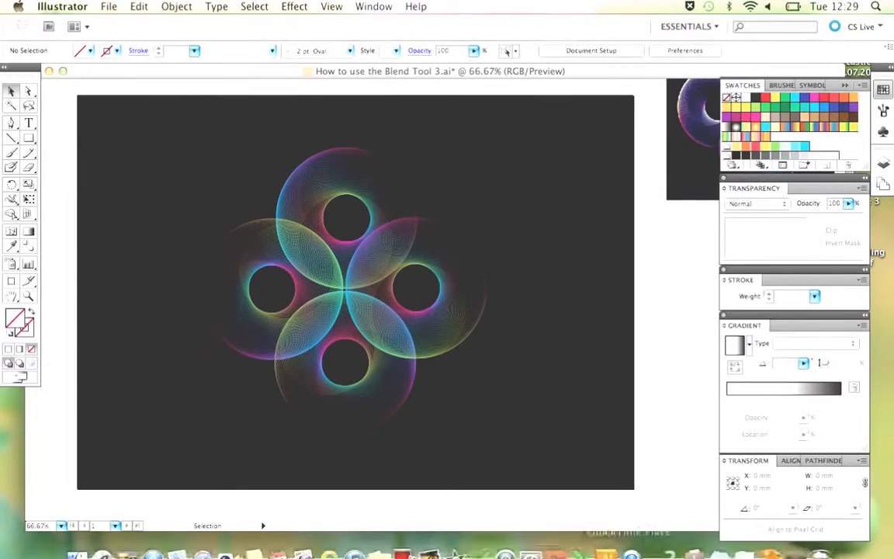
click(632, 543)
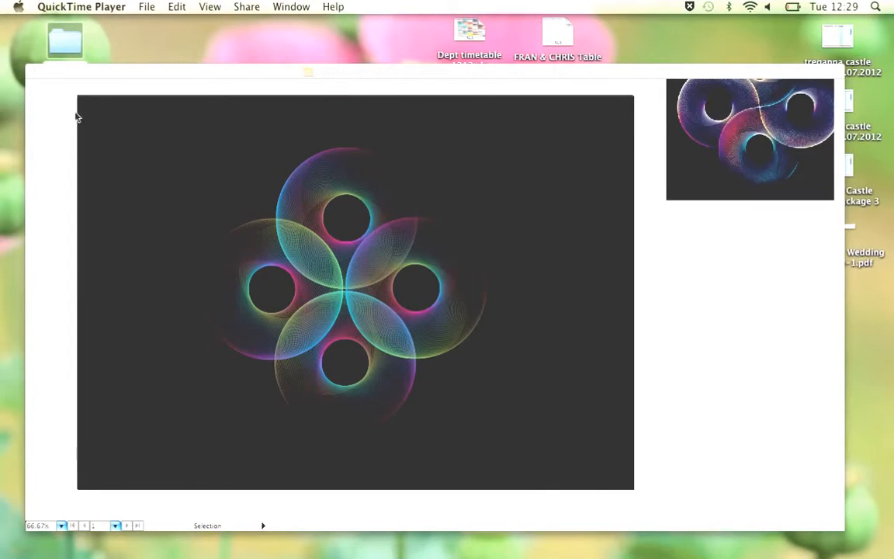
click(56, 74)
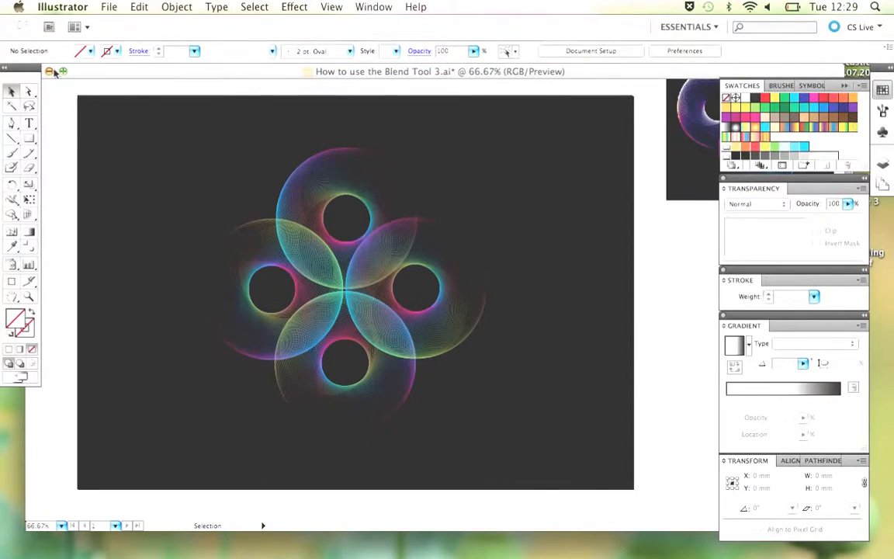
click(56, 72)
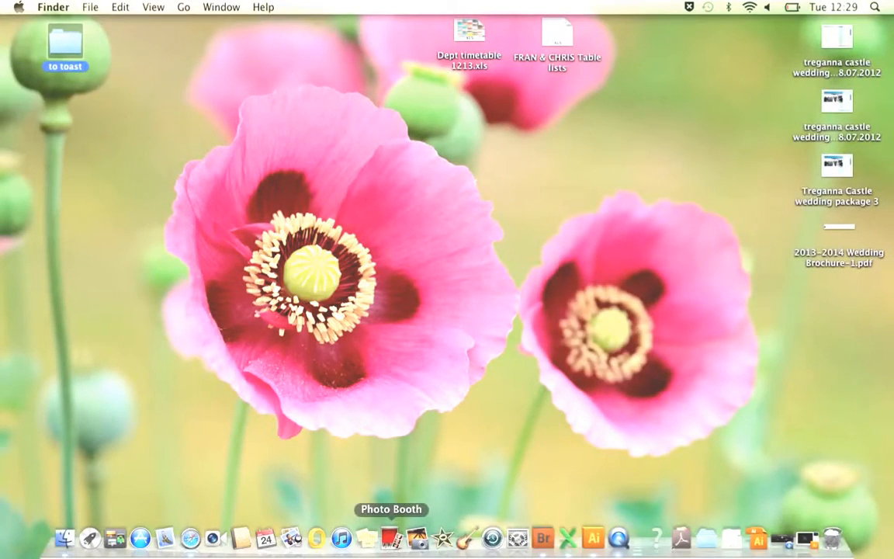
click(783, 538)
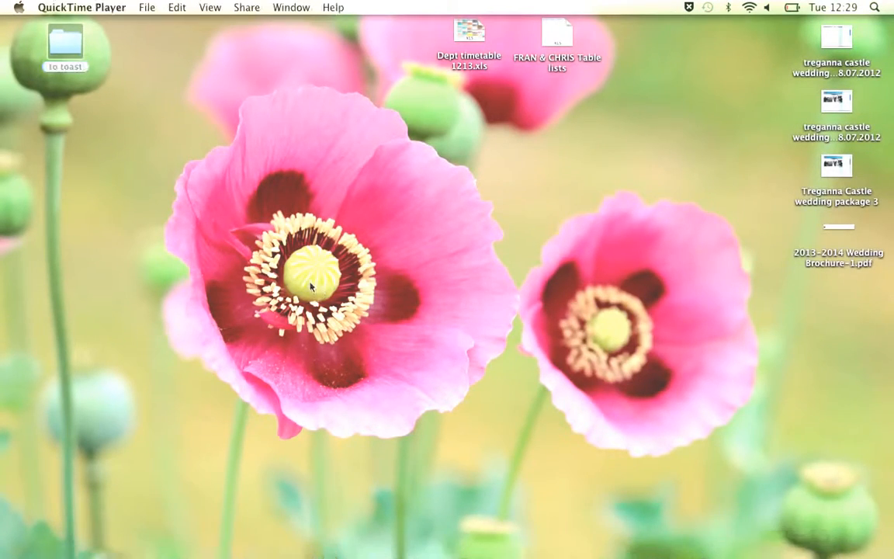